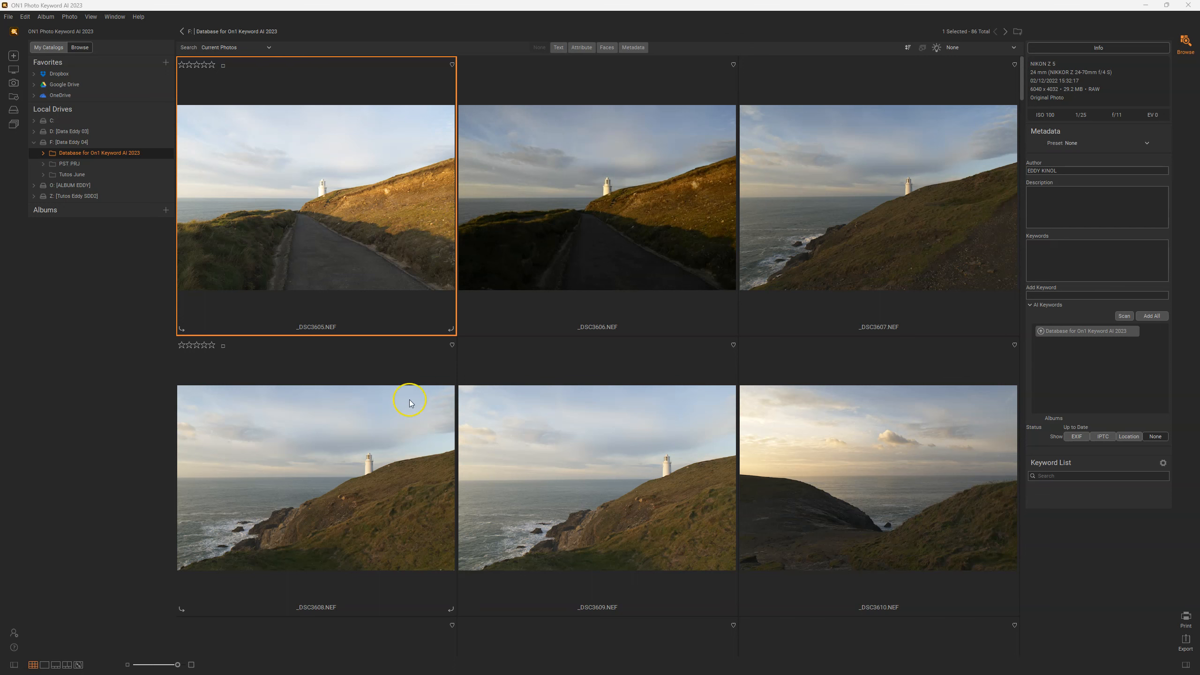
Step: Set the application language to French in the preferences
{"action": "left_click", "coordinate": [8, 17]}
{"action": "mouse_move", "coordinate": [25, 16]}
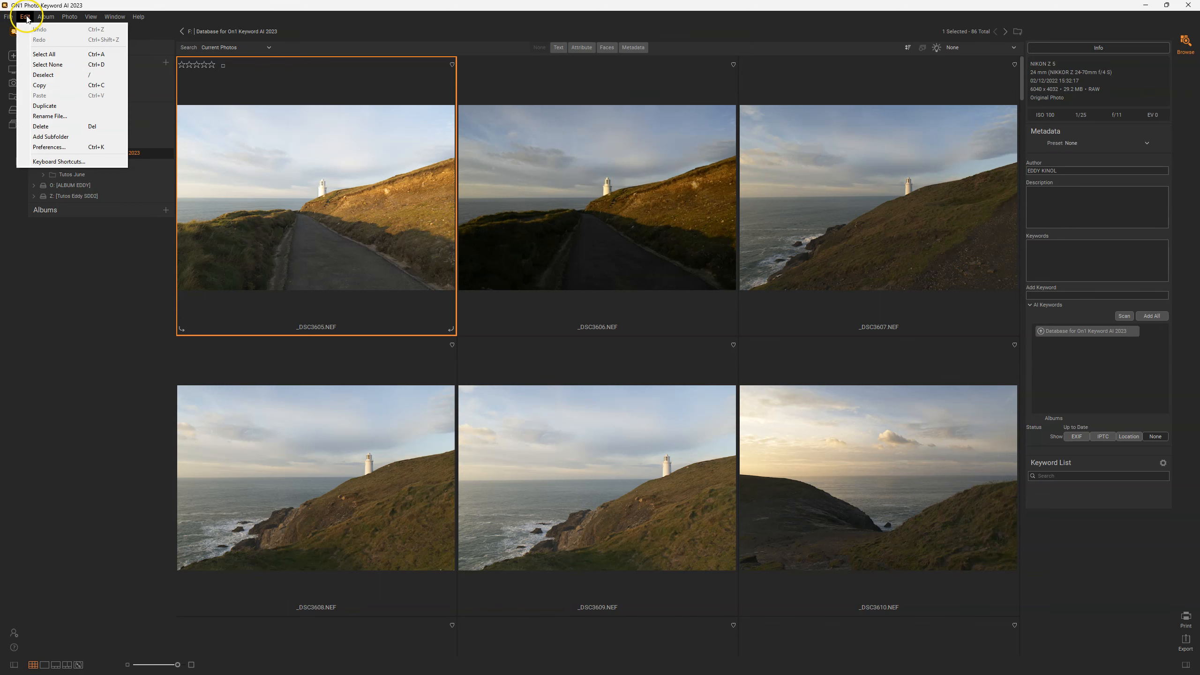
{"action": "left_click", "coordinate": [49, 147]}
{"action": "left_click", "coordinate": [543, 324]}
{"action": "left_click", "coordinate": [537, 368]}
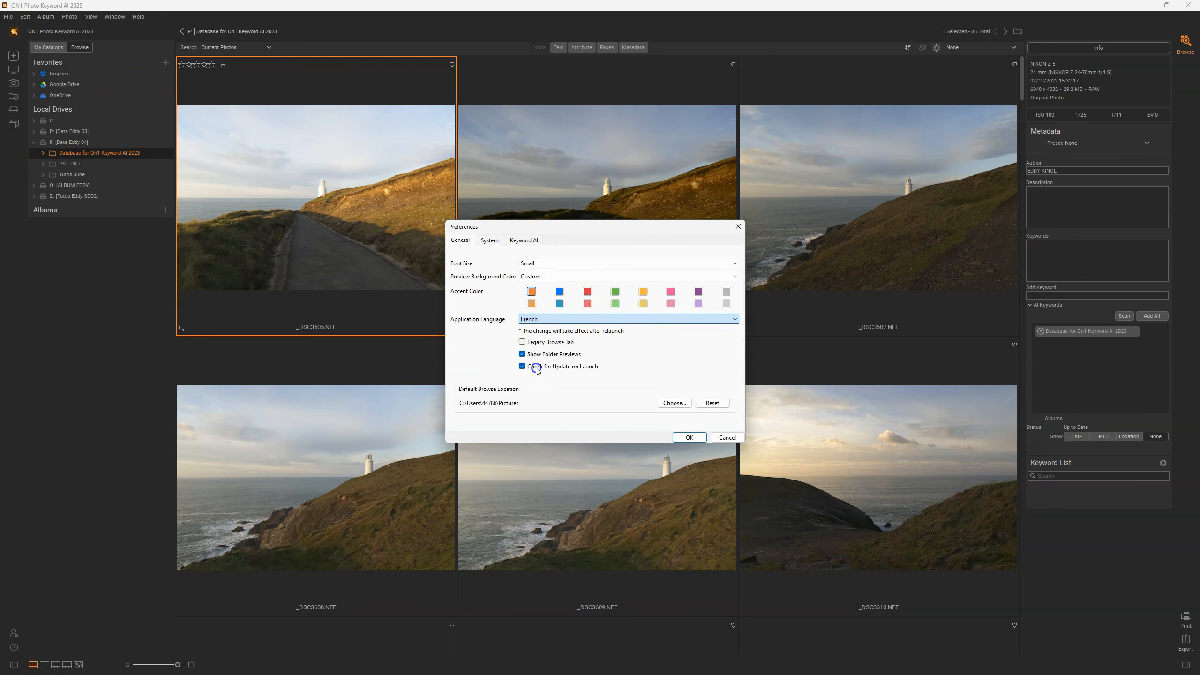
{"action": "left_click", "coordinate": [689, 438]}
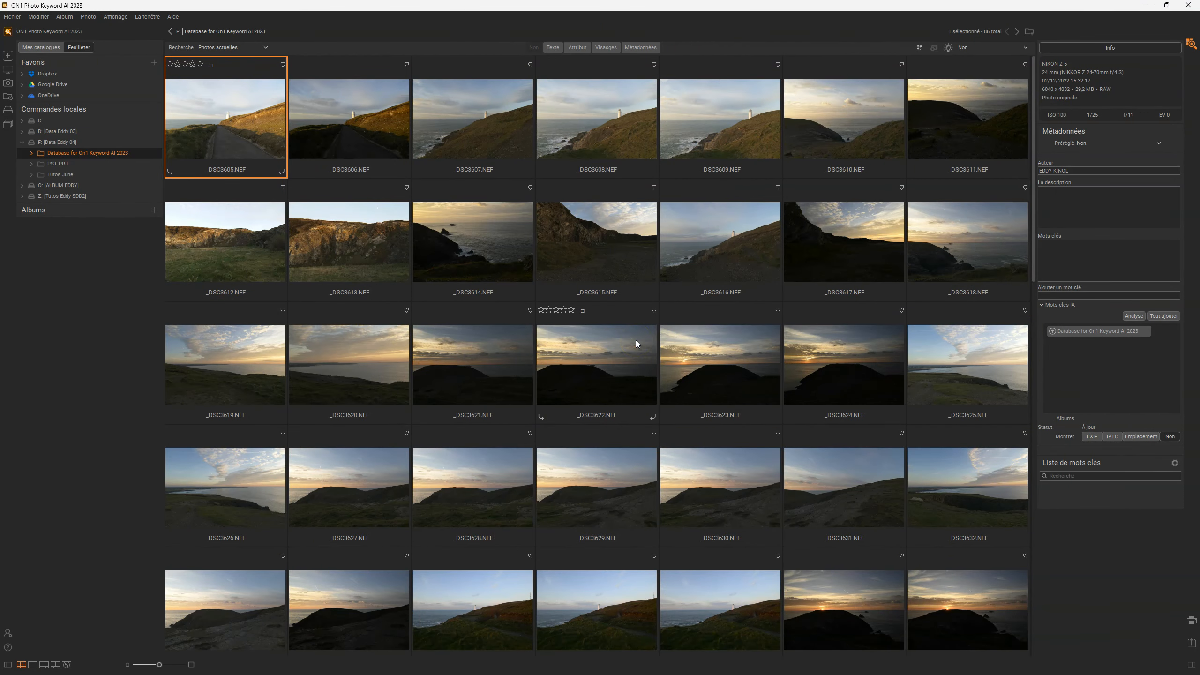
Step: Enlarge the photo thumbnails so that the grid shows three photos per row
{"action": "left_click", "coordinate": [512, 397]}
{"action": "left_click_drag", "start_coordinate": [159, 664], "coordinate": [182, 665]}
{"action": "left_click", "coordinate": [621, 455]}
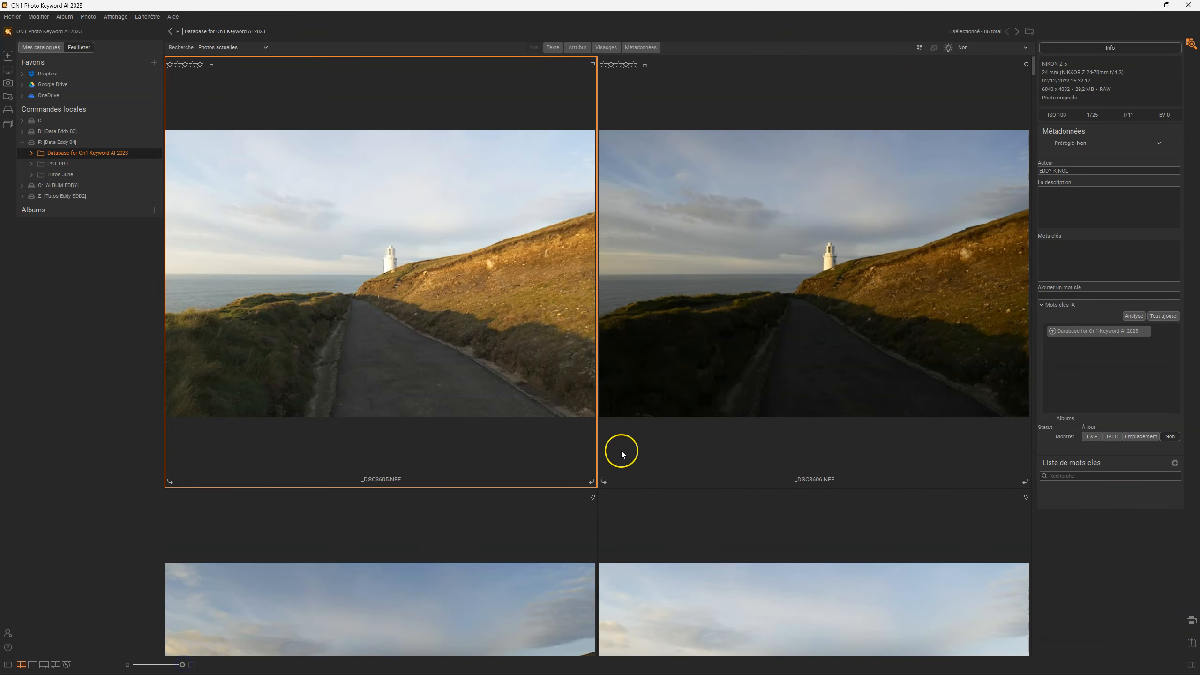
{"action": "left_click_drag", "start_coordinate": [171, 664], "coordinate": [177, 665]}
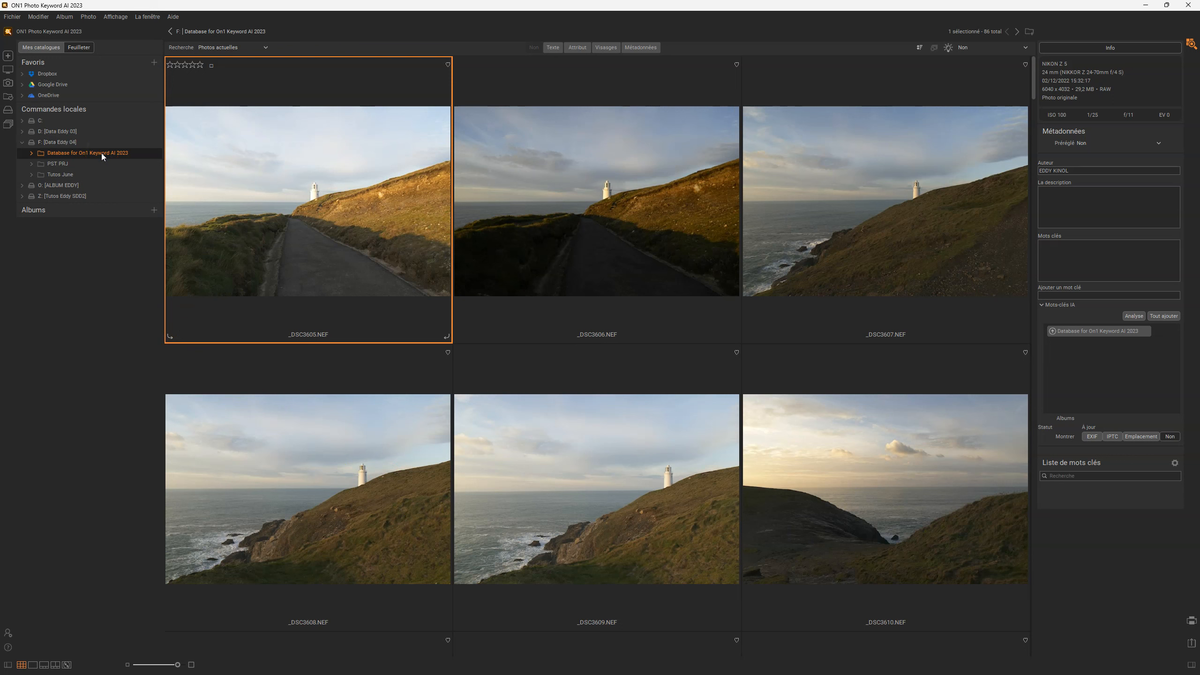
Step: Check whether the photos in the Database for On1 Keyword AI 2023 folder, such as _DSC3608.NEF, _DSC3609.NEF and _DSC3619.NEF, have AI keywords
{"action": "left_click", "coordinate": [73, 153]}
{"action": "left_click", "coordinate": [375, 229]}
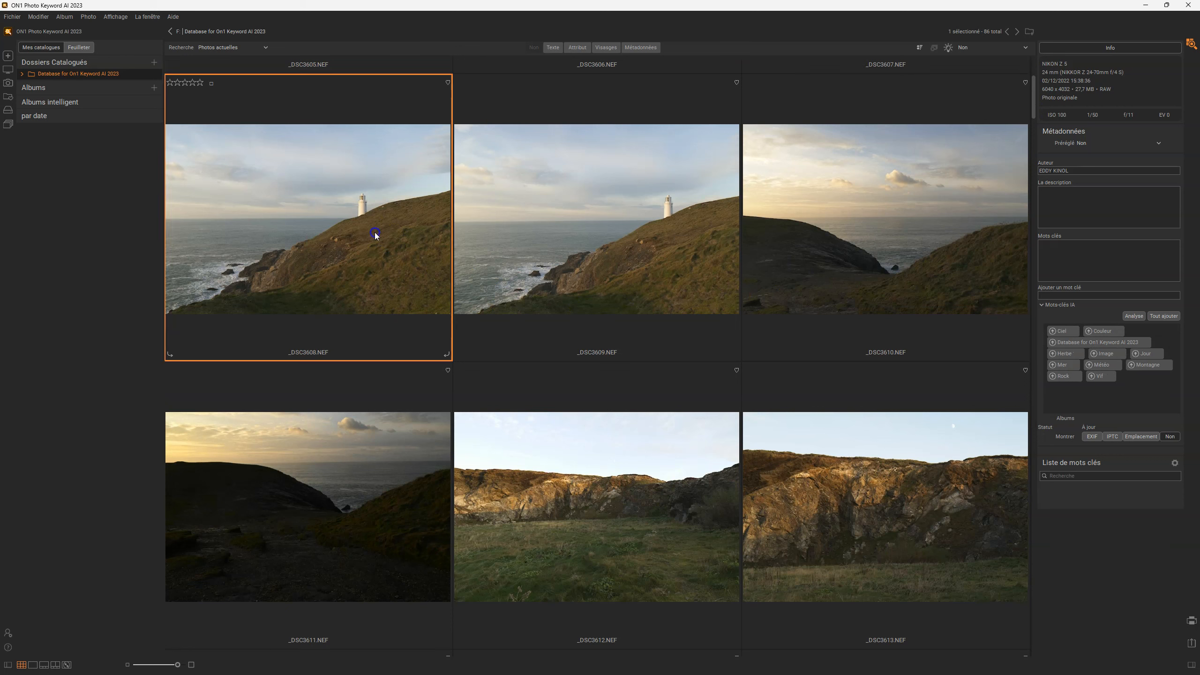
{"action": "left_click", "coordinate": [1135, 376]}
{"action": "left_click", "coordinate": [707, 228]}
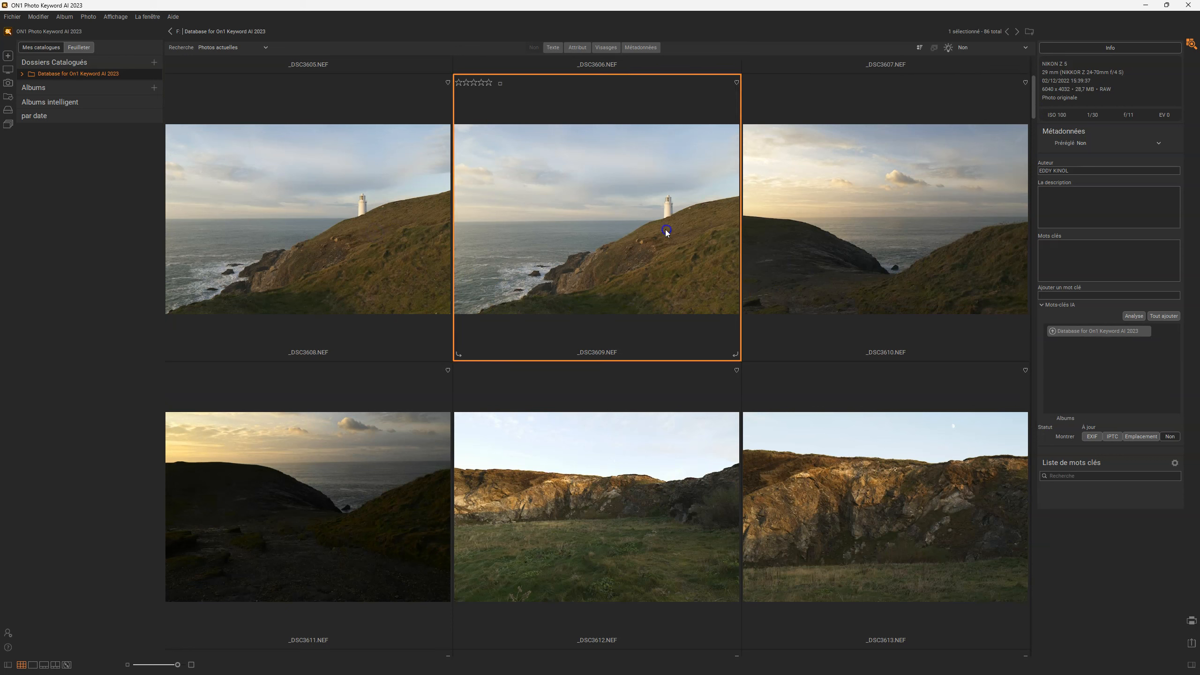
{"action": "left_click", "coordinate": [887, 241]}
{"action": "scroll", "coordinate": [602, 494], "scroll_direction": "down", "scroll_amount": 4}
{"action": "left_click", "coordinate": [602, 493]}
{"action": "scroll", "coordinate": [602, 493], "scroll_direction": "down", "scroll_amount": 2}
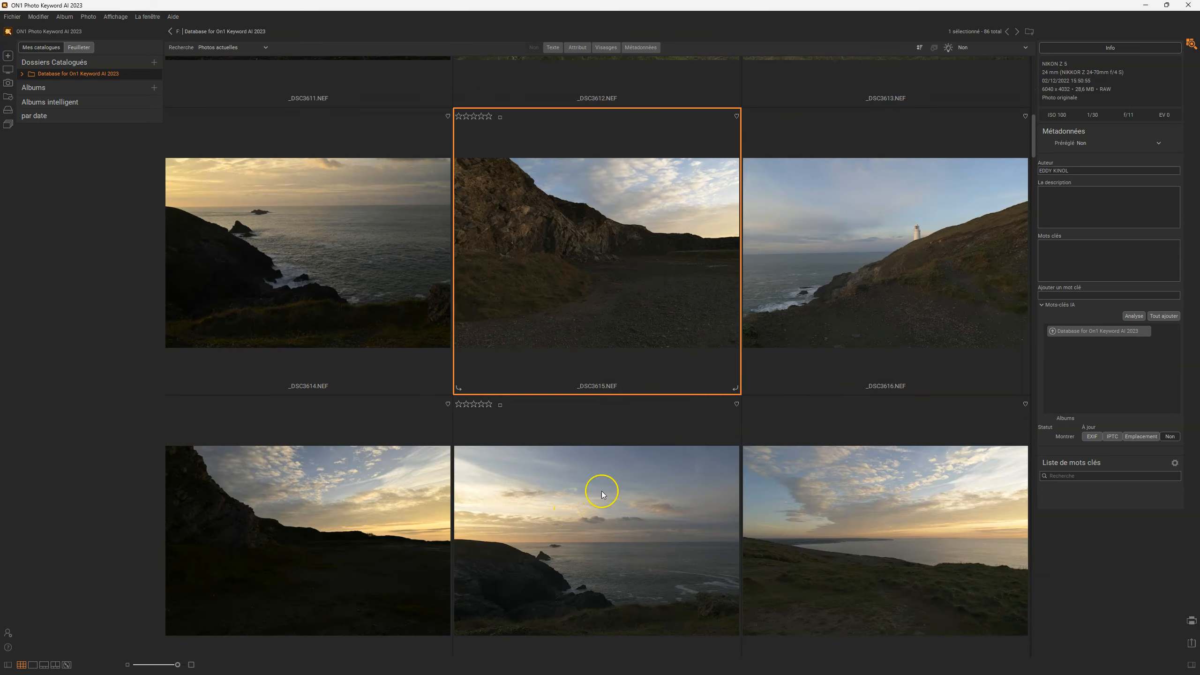
{"action": "left_click", "coordinate": [853, 274]}
{"action": "left_click", "coordinate": [837, 502]}
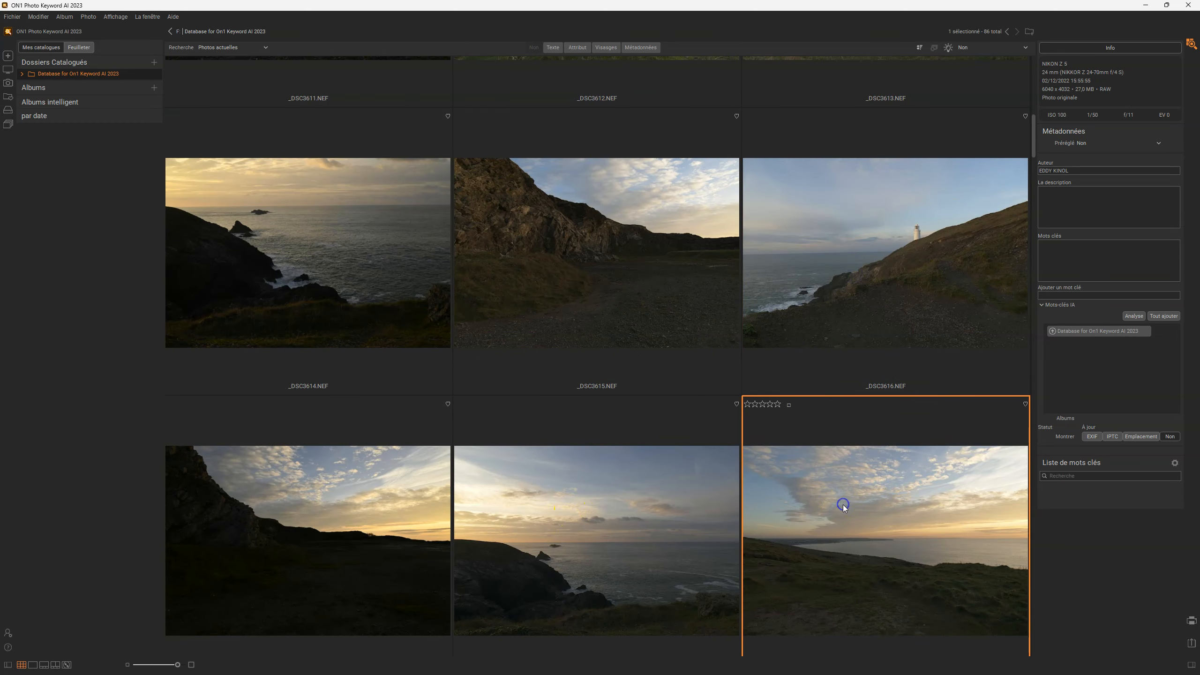
{"action": "left_click", "coordinate": [584, 554]}
{"action": "left_click", "coordinate": [373, 554]}
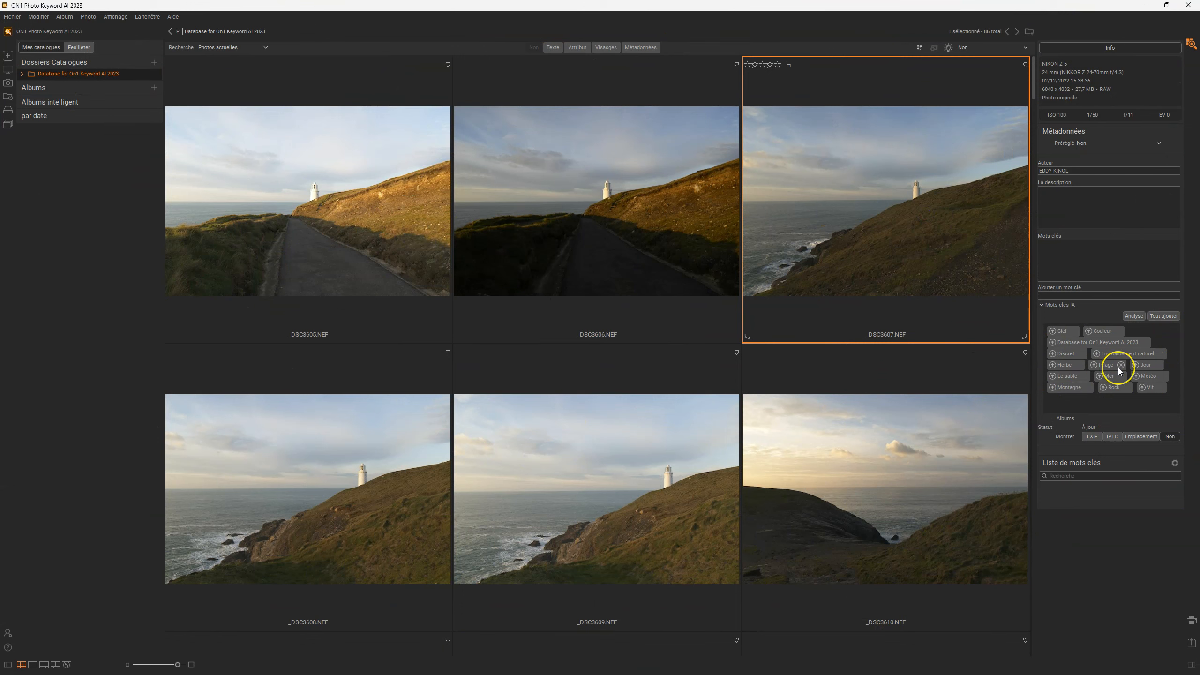
Step: Examine the AI keywords suggested for different coastal photos, including _DSC3616.NEF, _DSC3617.NEF and _DSC3607.NEF
{"action": "left_click", "coordinate": [919, 429]}
{"action": "scroll", "coordinate": [864, 307], "scroll_direction": "down", "scroll_amount": 3}
{"action": "left_click", "coordinate": [667, 172]}
{"action": "left_click", "coordinate": [615, 424]}
{"action": "scroll", "coordinate": [823, 431], "scroll_direction": "down", "scroll_amount": 9}
{"action": "left_click", "coordinate": [589, 193]}
{"action": "scroll", "coordinate": [836, 325], "scroll_direction": "up", "scroll_amount": 4}
{"action": "left_click", "coordinate": [840, 335]}
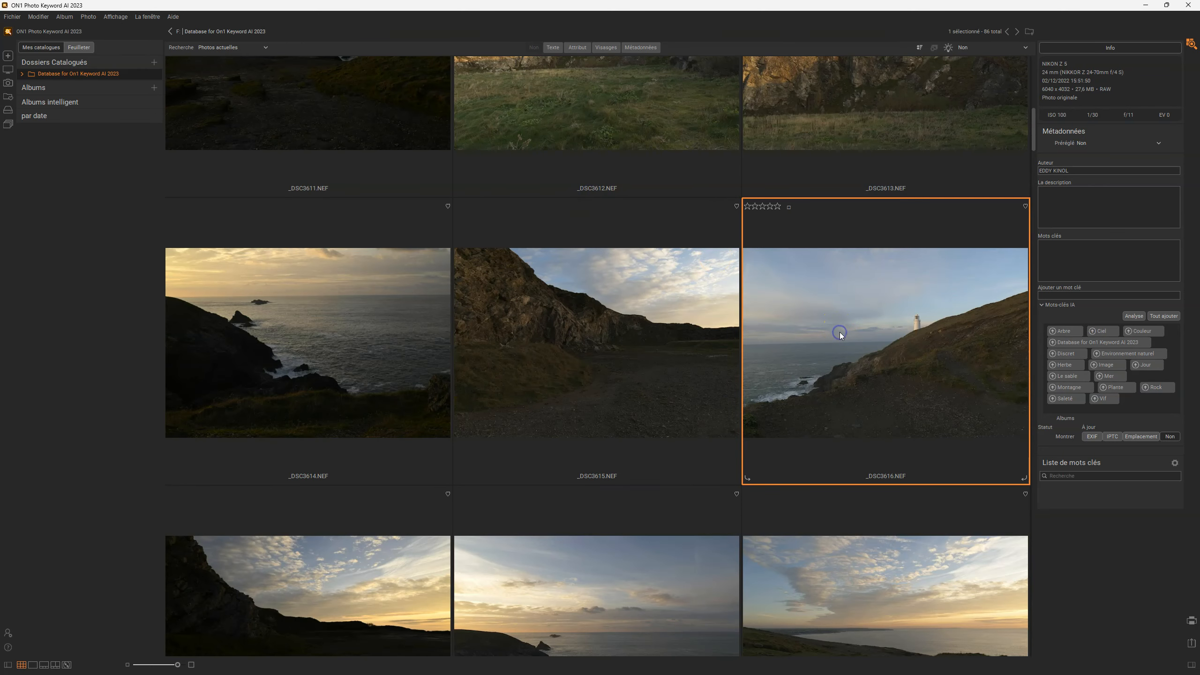
{"action": "scroll", "coordinate": [473, 402], "scroll_direction": "down", "scroll_amount": 3}
{"action": "left_click", "coordinate": [319, 419]}
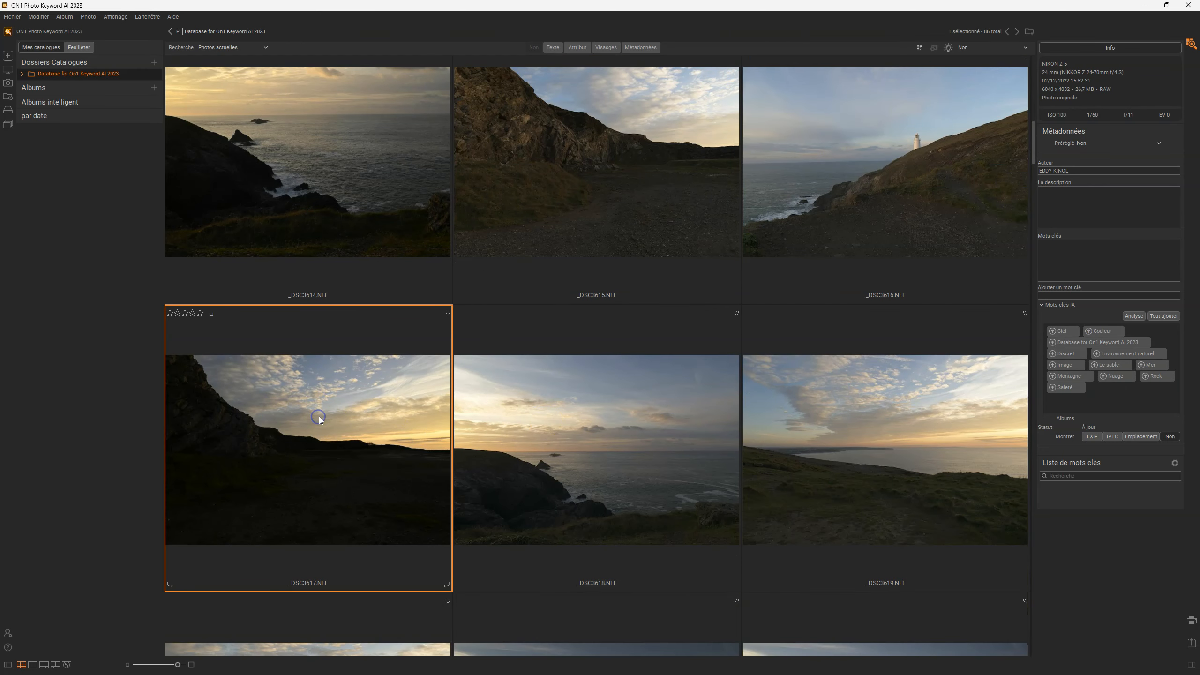
{"action": "left_click", "coordinate": [556, 416]}
{"action": "left_click", "coordinate": [383, 425]}
{"action": "scroll", "coordinate": [386, 446], "scroll_direction": "up", "scroll_amount": 5}
{"action": "scroll", "coordinate": [386, 446], "scroll_direction": "up", "scroll_amount": 3}
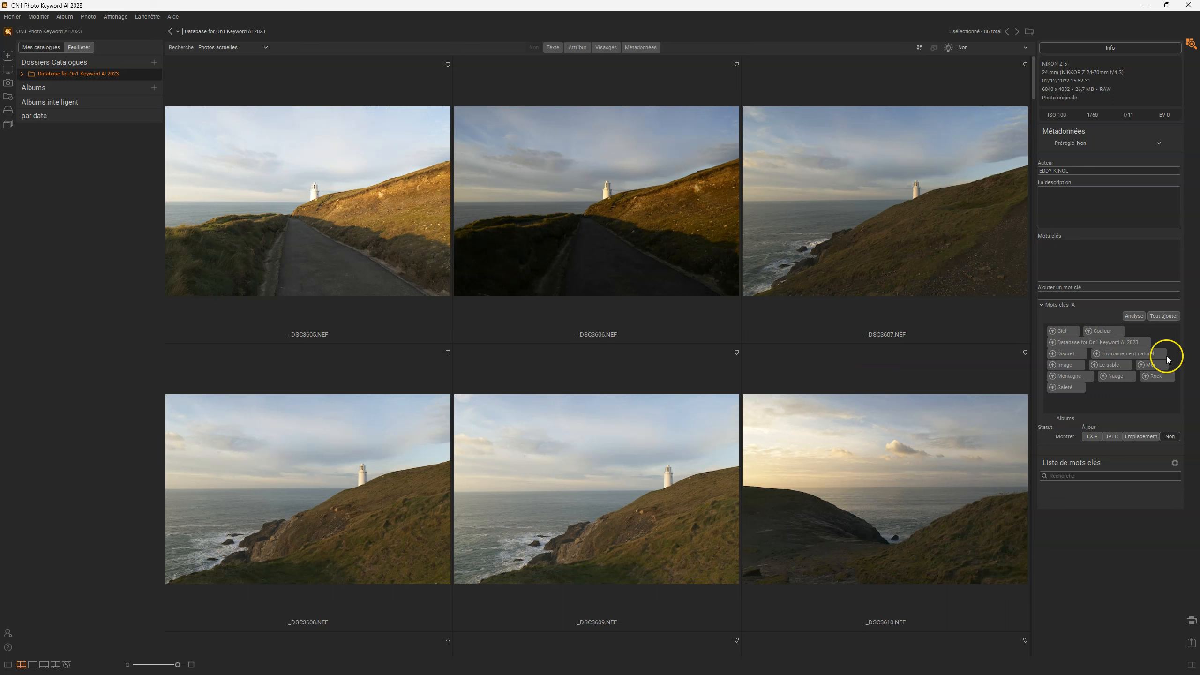
{"action": "left_click", "coordinate": [844, 202]}
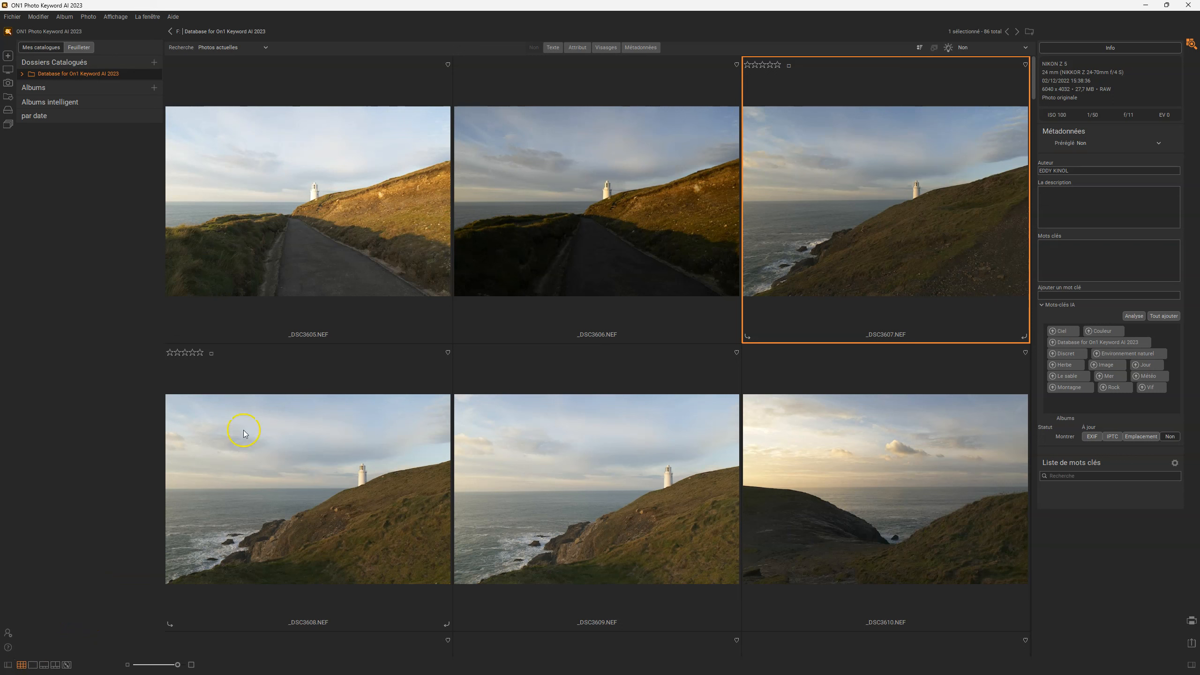
Step: Compare _DSC3606.NEF and _DSC3607.NEF side by side, both zoomed to 50% on the lighthouse
{"action": "left_click", "coordinate": [363, 232]}
{"action": "left_click", "coordinate": [533, 218]}
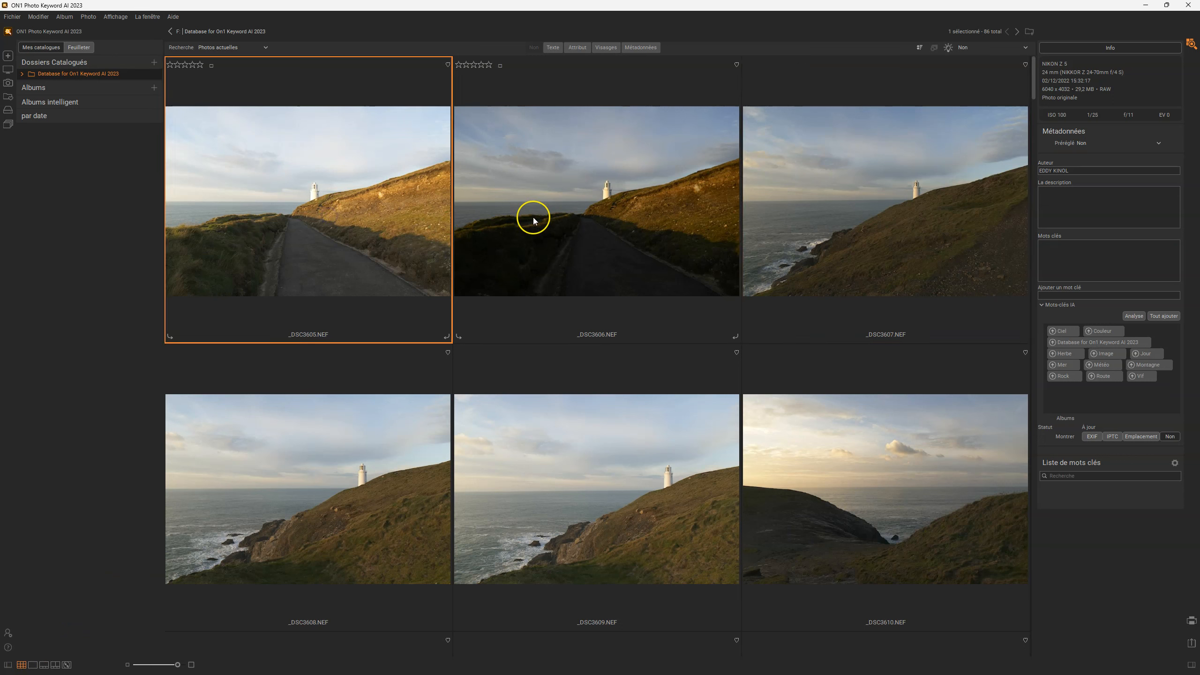
{"action": "left_click", "coordinate": [841, 220], "text": "ctrl"}
{"action": "left_click", "coordinate": [56, 665]}
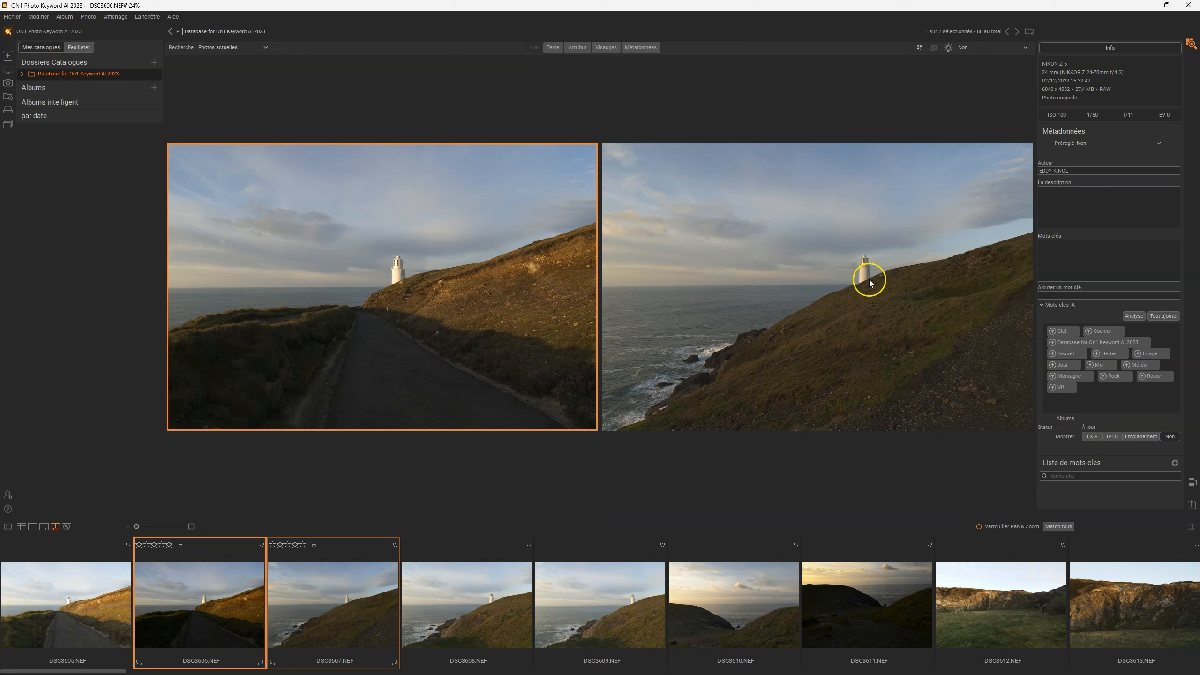
{"action": "left_click", "coordinate": [401, 284]}
{"action": "left_click", "coordinate": [708, 305]}
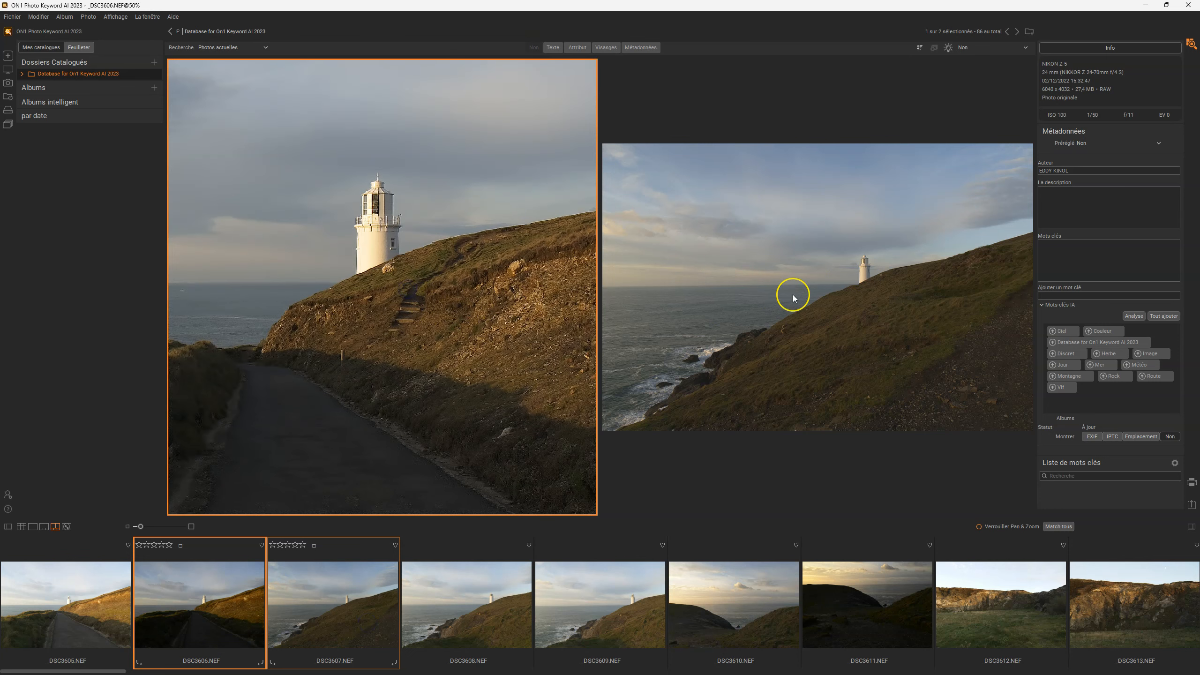
{"action": "left_click", "coordinate": [850, 271]}
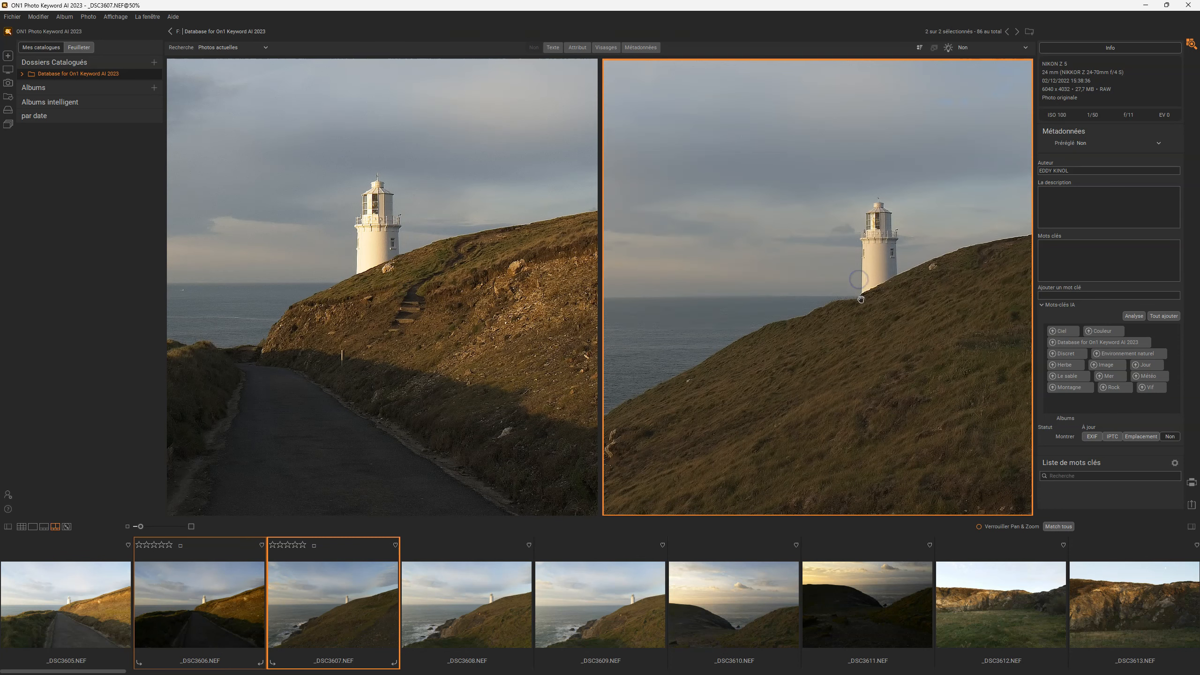
Step: Locate Cornouailles, Angleterre on the map by searching for "cornwall uk" and switch the map style to satellite
{"action": "left_click", "coordinate": [67, 526]}
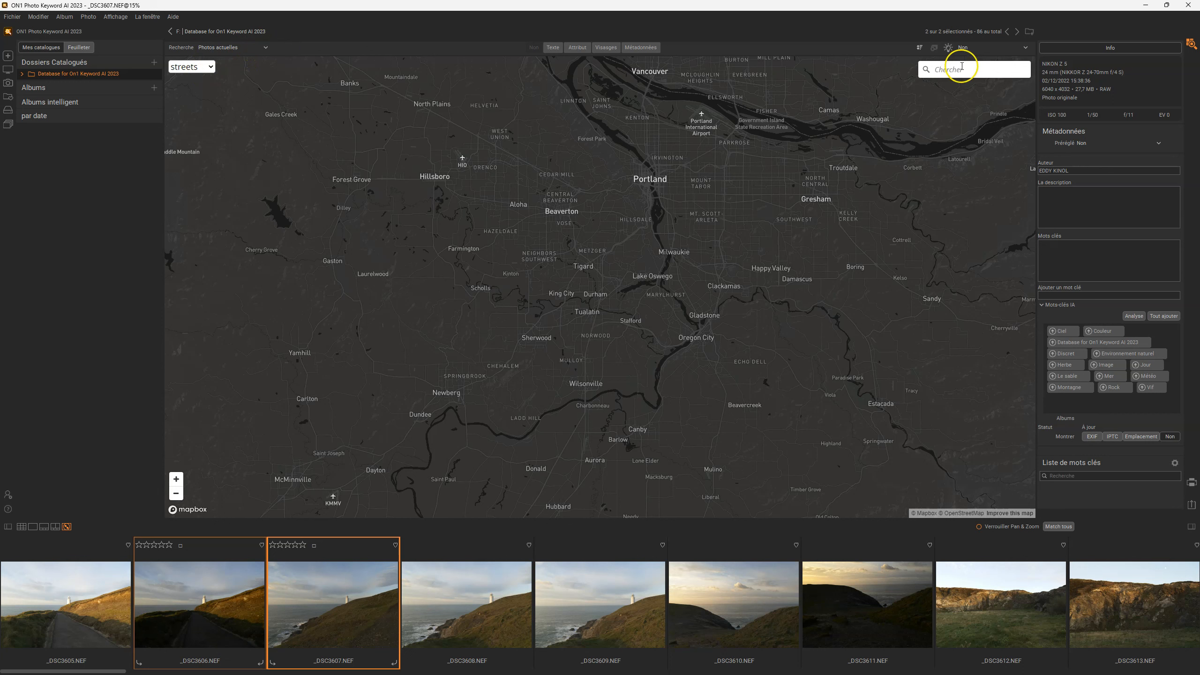
{"action": "type", "text": "cornwall uk"}
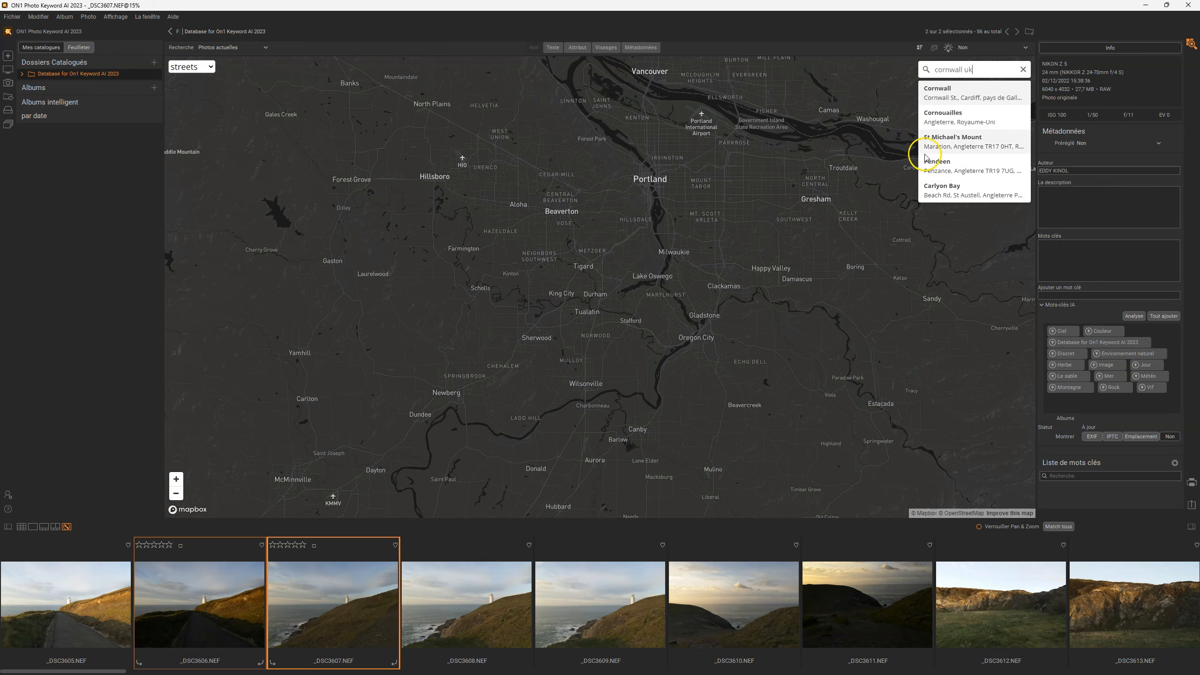
{"action": "left_click", "coordinate": [938, 119]}
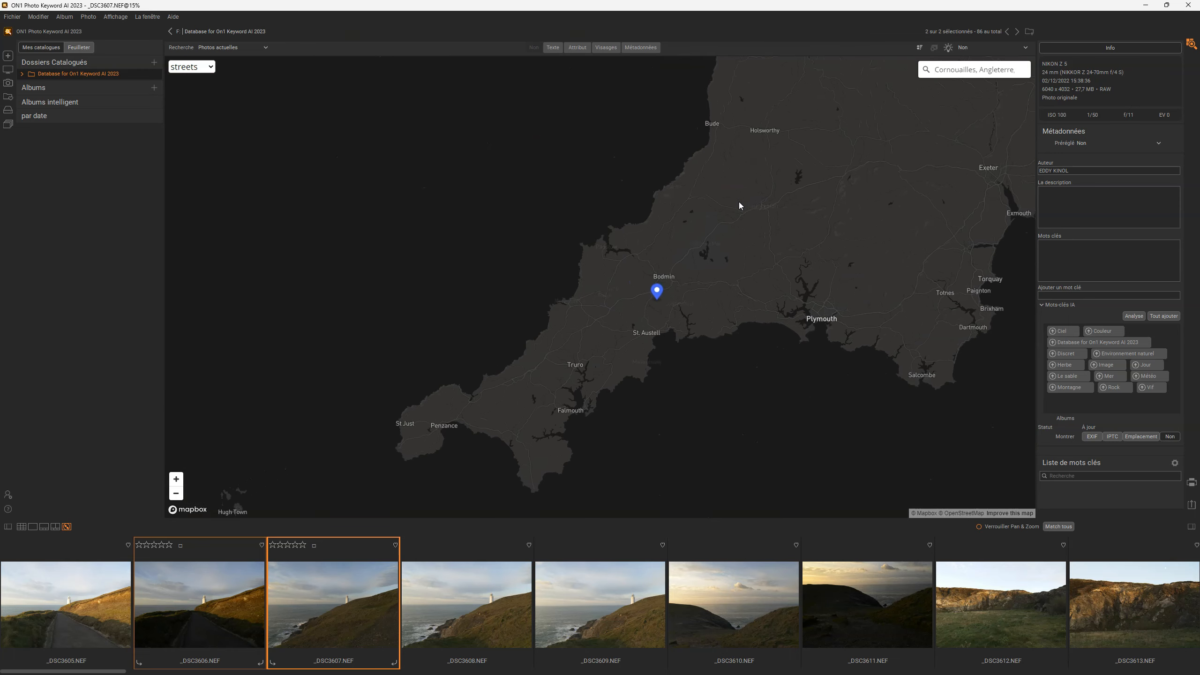
{"action": "left_click", "coordinate": [201, 66]}
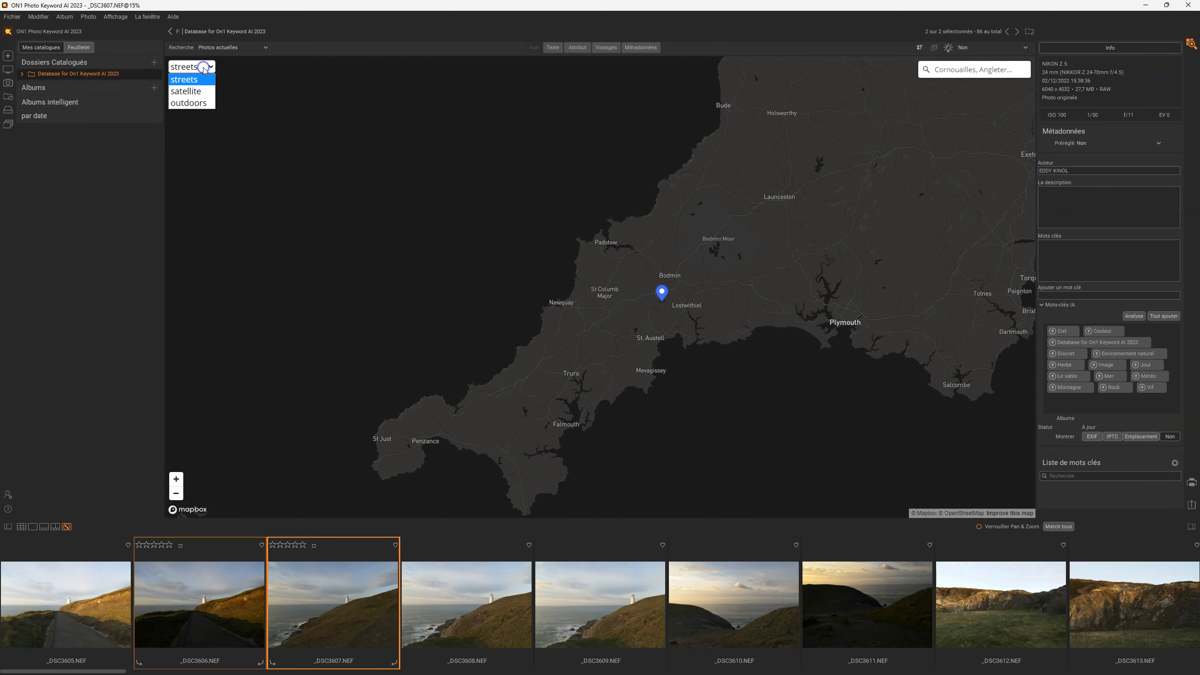
{"action": "left_click", "coordinate": [197, 95]}
{"action": "scroll", "coordinate": [552, 397], "scroll_direction": "up", "scroll_amount": 1}
{"action": "left_click_drag", "start_coordinate": [552, 398], "coordinate": [636, 317]}
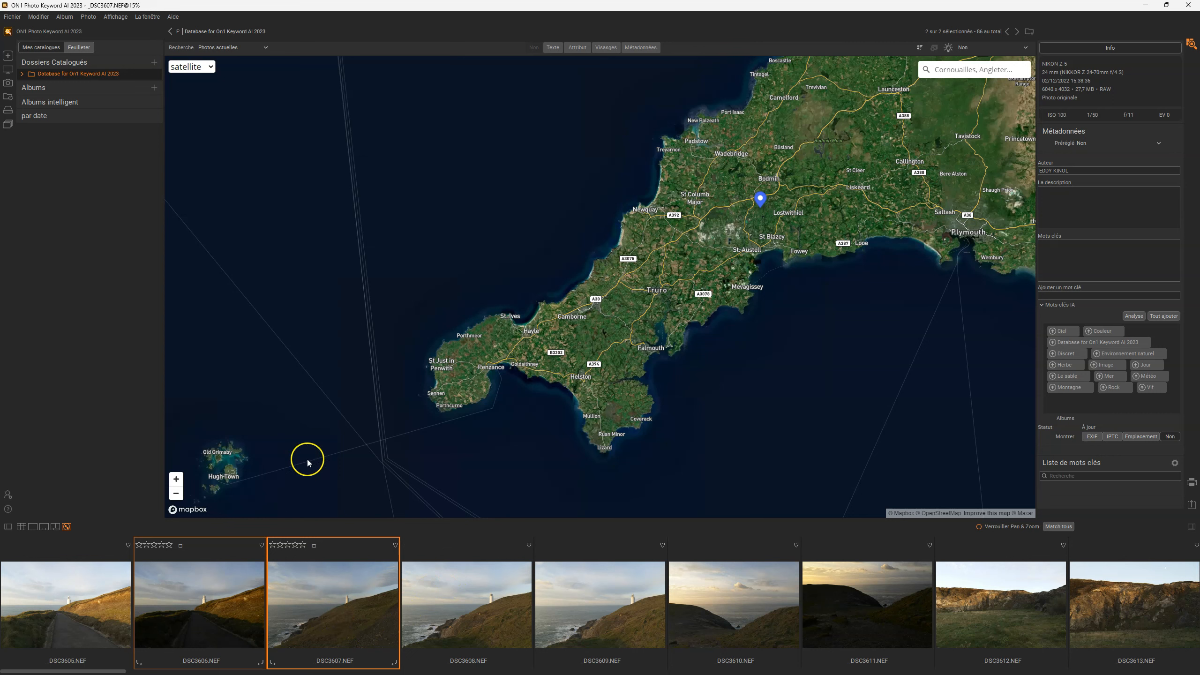
Step: Return to the thumbnail grid and examine the commands available for _DSC3606.NEF, including those for sending it to other applications
{"action": "left_click", "coordinate": [21, 526]}
{"action": "left_click", "coordinate": [653, 209]}
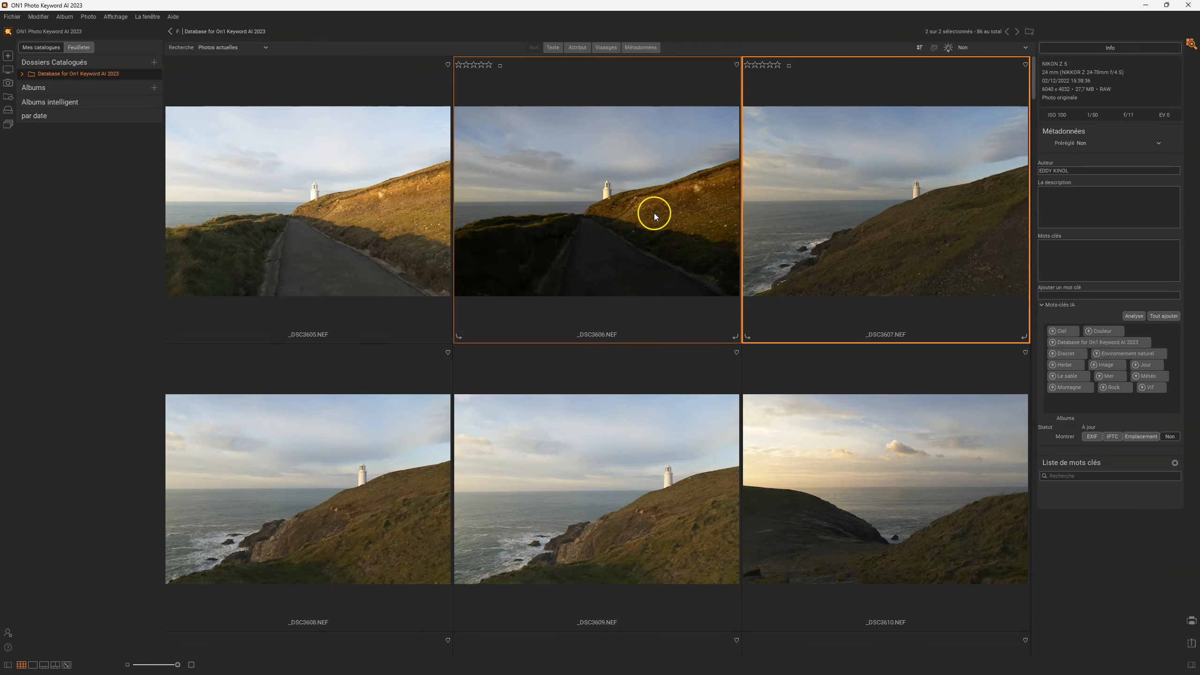
{"action": "left_click", "coordinate": [635, 249]}
{"action": "right_click", "coordinate": [577, 207]}
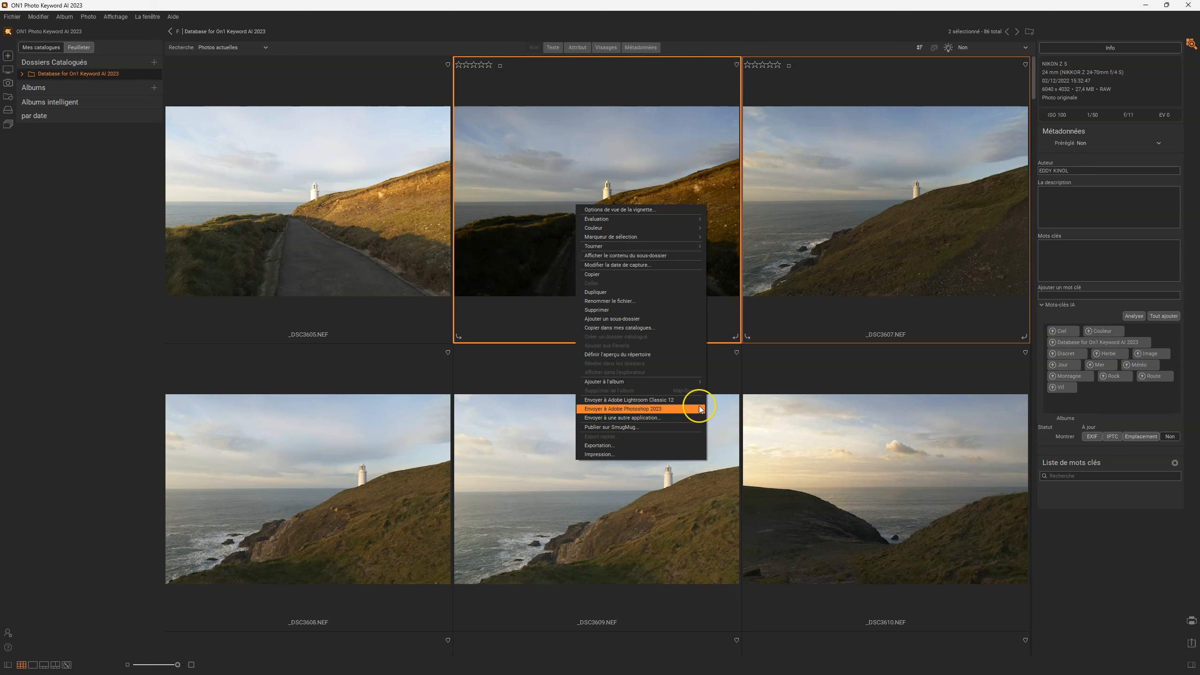
{"action": "left_click", "coordinate": [630, 420]}
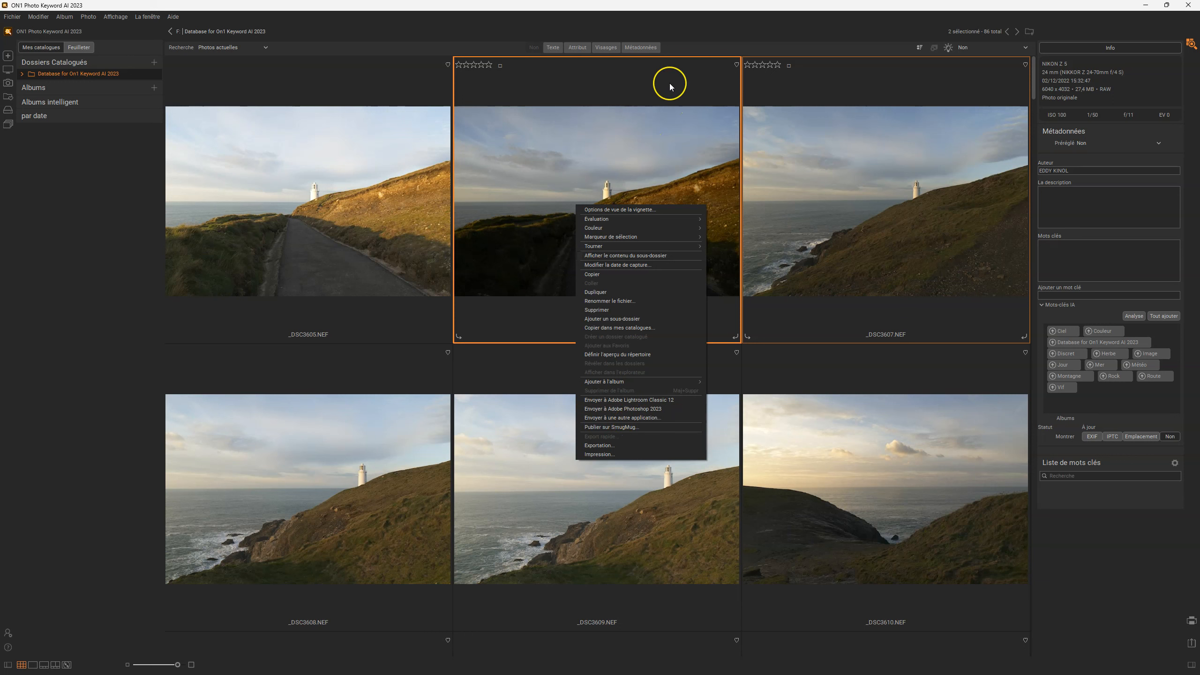
{"action": "left_click", "coordinate": [938, 192]}
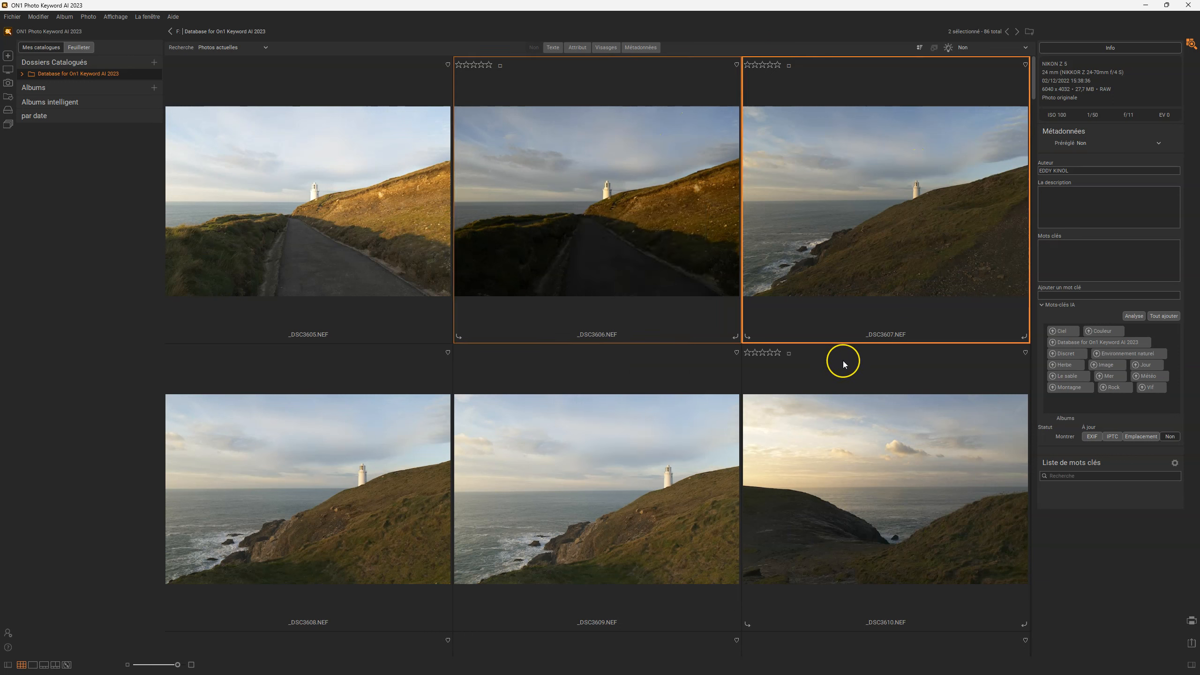
Step: Give _DSC3606.NEF and _DSC3607.NEF a blue colour label and a one-star rating
{"action": "left_click", "coordinate": [651, 211]}
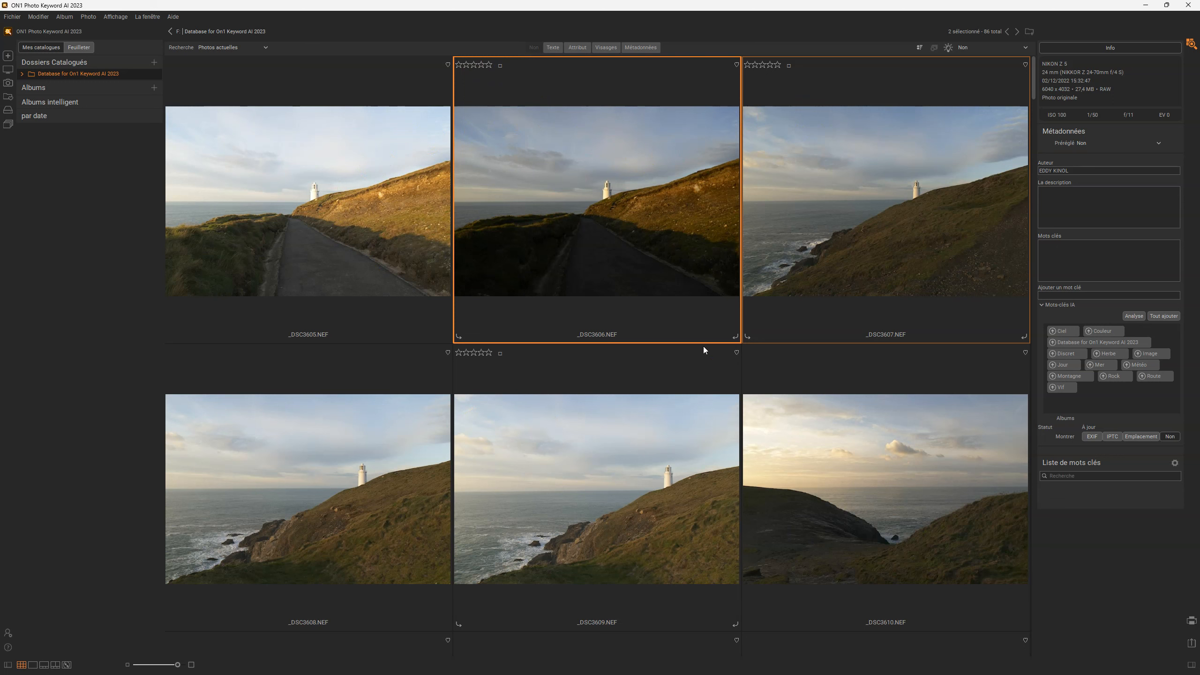
{"action": "key", "text": "5"}
{"action": "key", "text": "7"}
{"action": "key", "text": "6"}
{"action": "key", "text": "7"}
{"action": "left_click", "coordinate": [879, 236]}
{"action": "left_click", "coordinate": [679, 265]}
{"action": "left_click", "coordinate": [891, 233]}
{"action": "left_click", "coordinate": [582, 260]}
{"action": "left_click", "coordinate": [818, 205]}
{"action": "key", "text": "1"}
Step: Rate _DSC3606.NEF three stars, and give _DSC3607.NEF four stars and a yellow colour label
{"action": "left_click", "coordinate": [605, 295]}
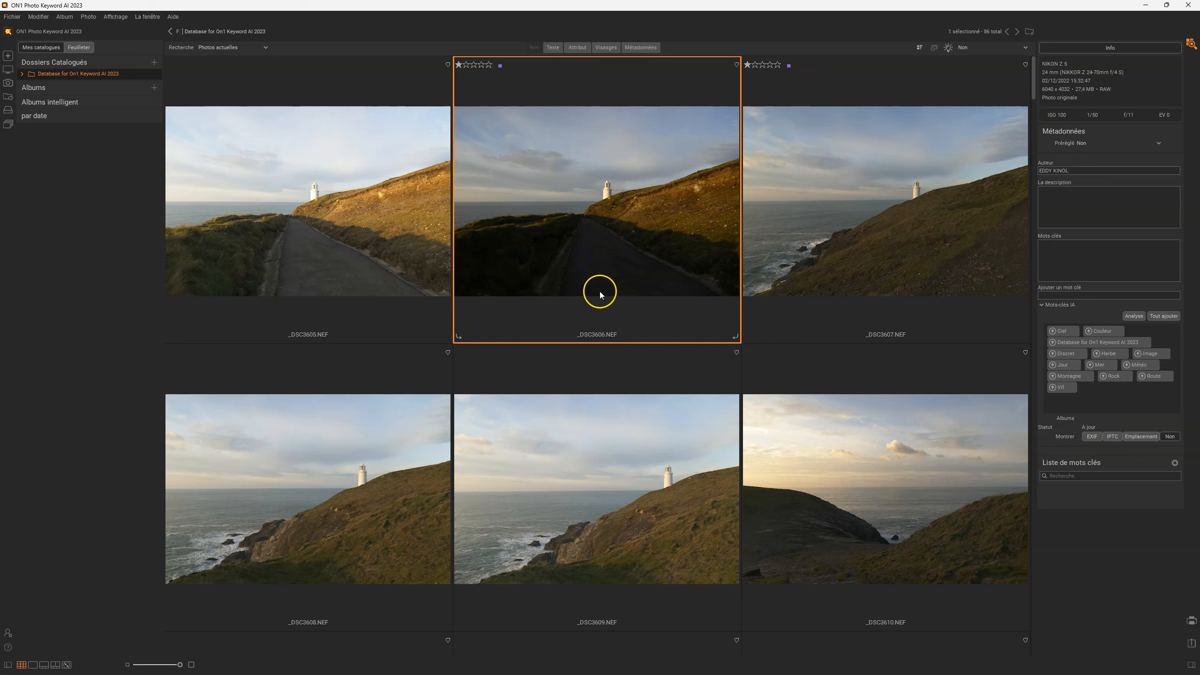
{"action": "key", "text": "3"}
{"action": "left_click", "coordinate": [978, 195]}
{"action": "key", "text": "4"}
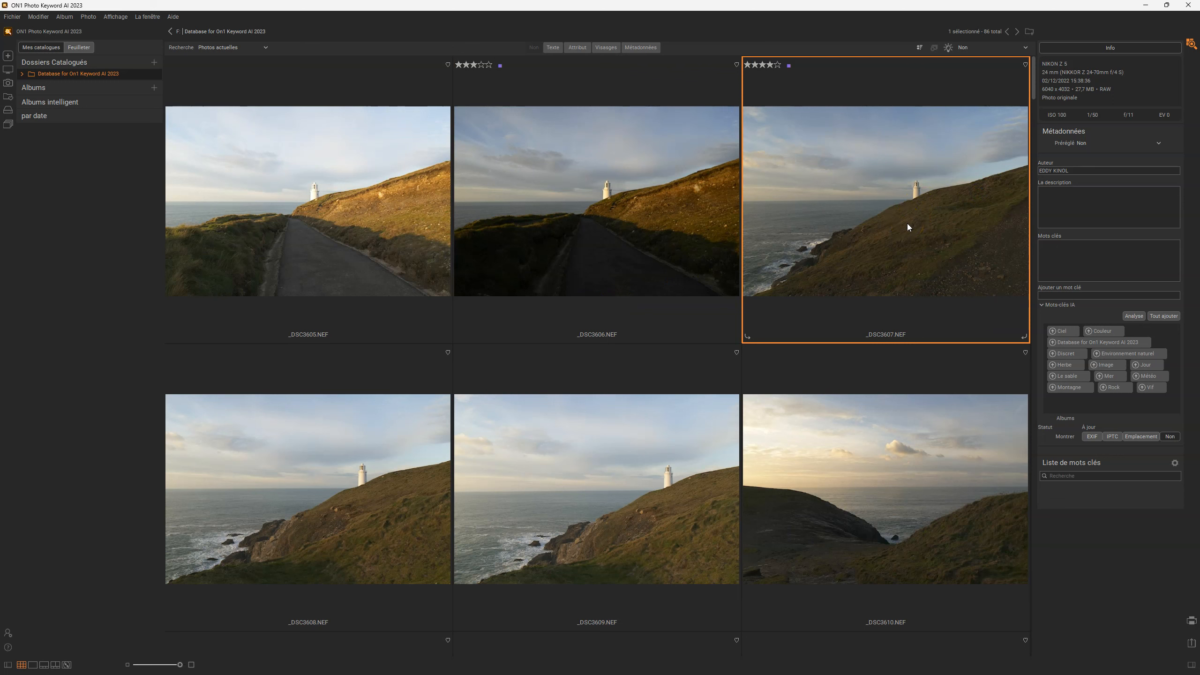
{"action": "key", "text": "7"}
Step: Show the text, attribute, faces and metadata search filters above the photo grid
{"action": "left_click", "coordinate": [553, 47]}
{"action": "left_click", "coordinate": [576, 47]}
{"action": "left_click", "coordinate": [606, 48]}
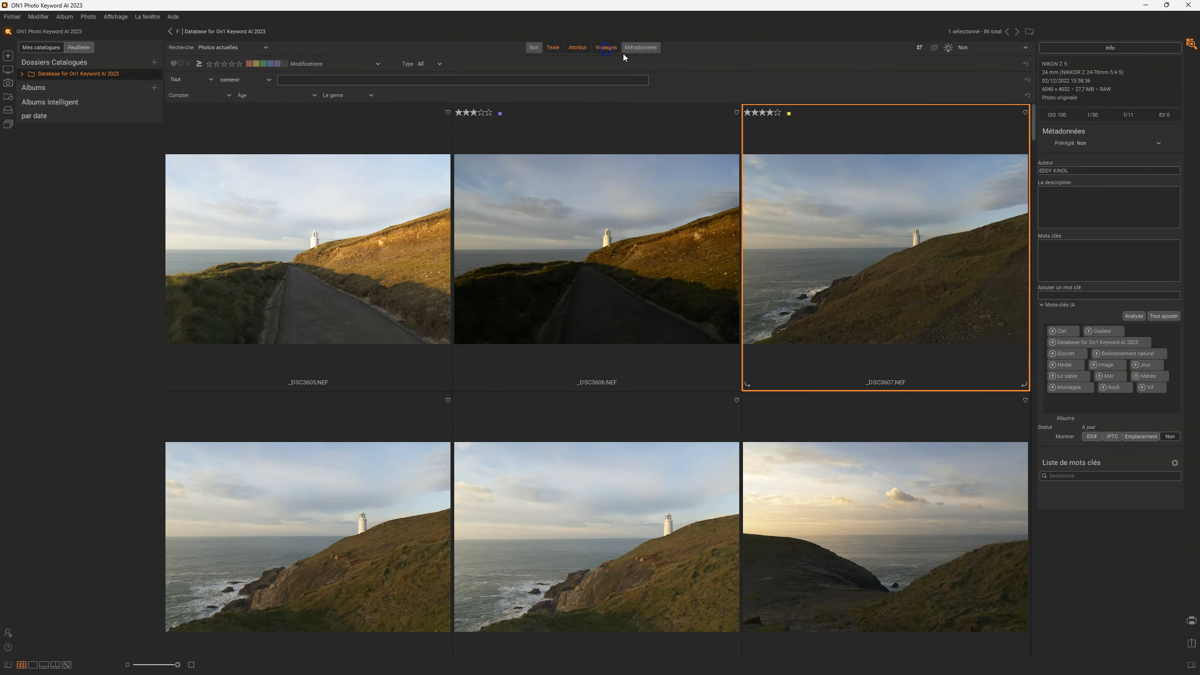
{"action": "left_click", "coordinate": [646, 47]}
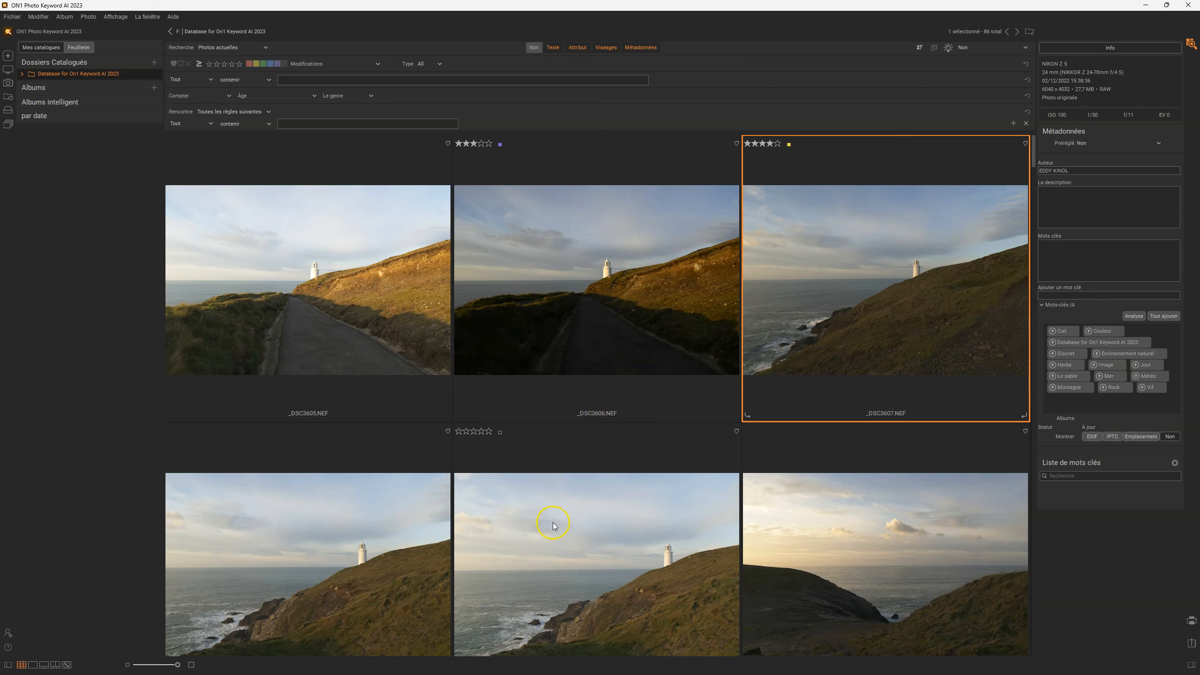
{"action": "left_click", "coordinate": [519, 502]}
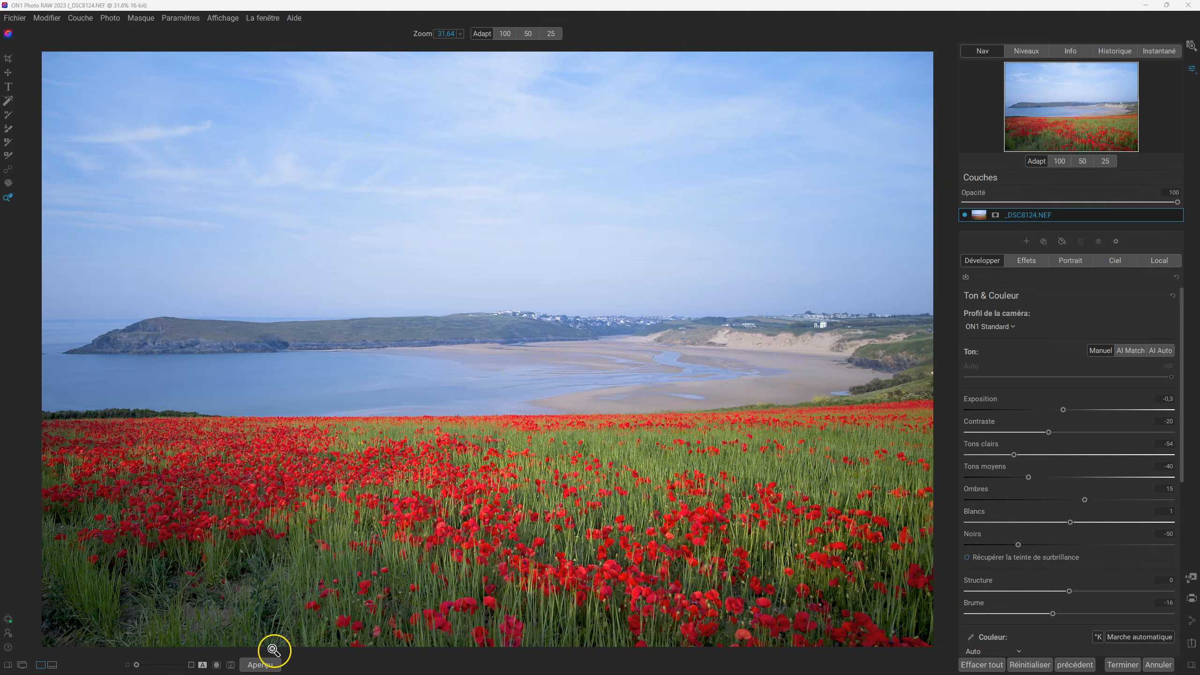
Step: In ON1 Photo RAW 2023, compare the edited poppy field photo _DSC8124.NEF with its original
{"action": "left_click", "coordinate": [272, 665]}
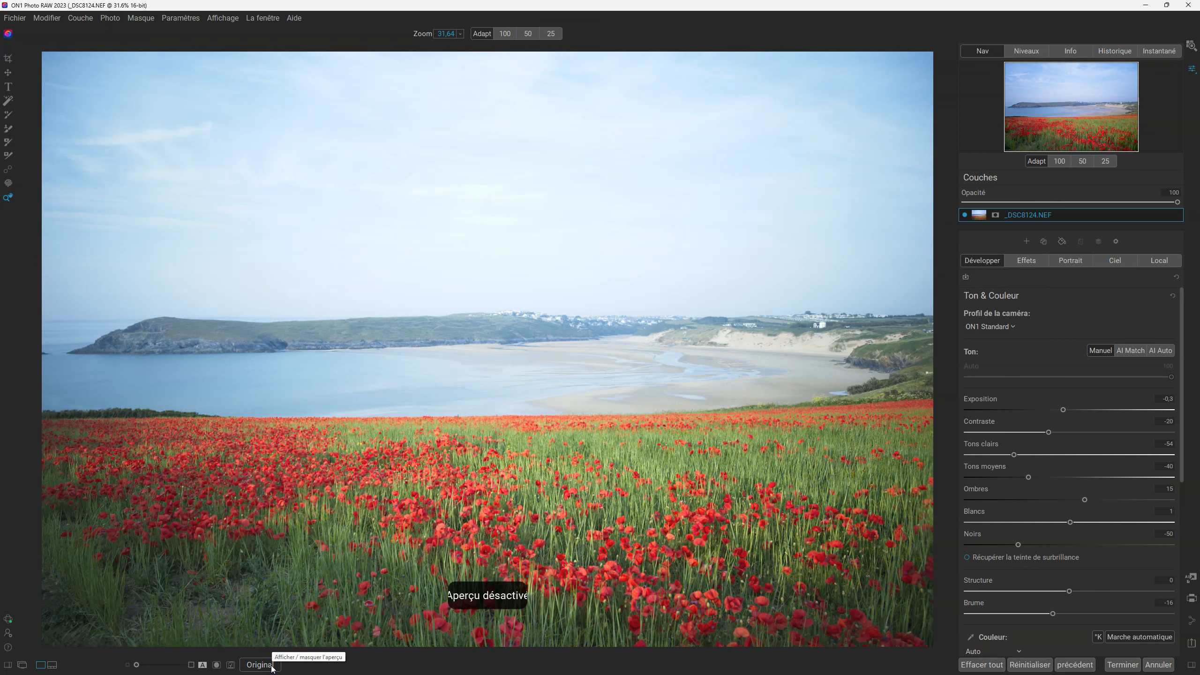
{"action": "left_click", "coordinate": [273, 666]}
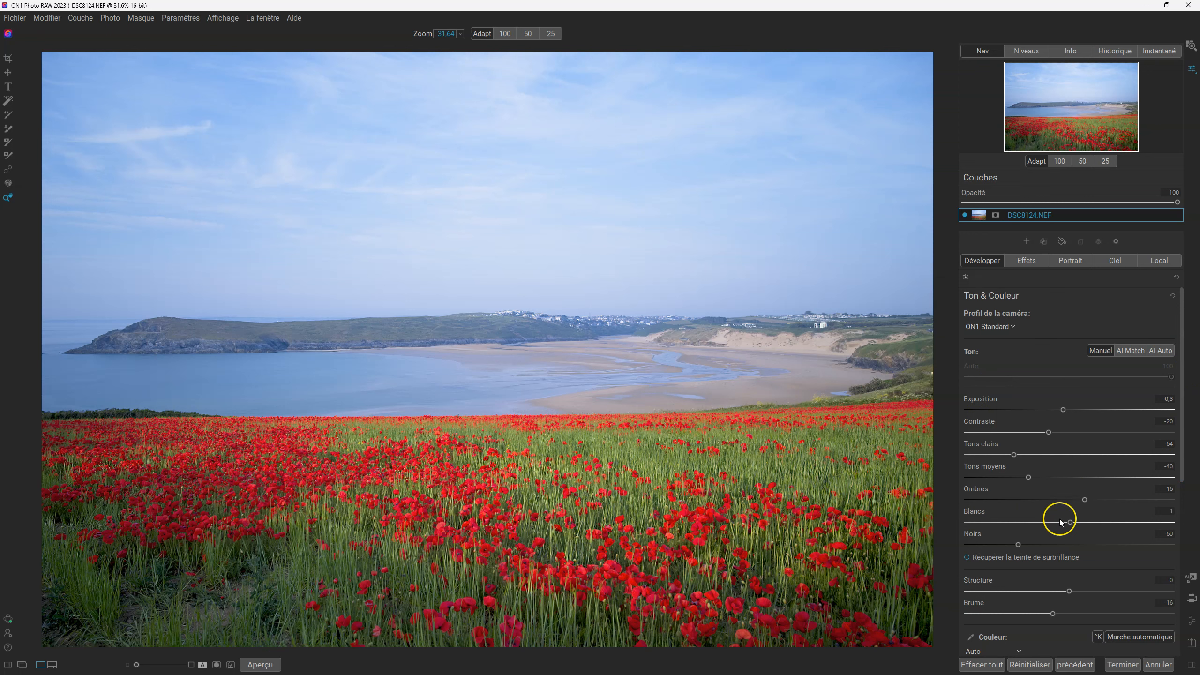
Step: Review the remaining Développer tone and colour settings of _DSC8124.NEF and show its Effets filter stack
{"action": "left_click_drag", "start_coordinate": [1180, 337], "coordinate": [1192, 456]}
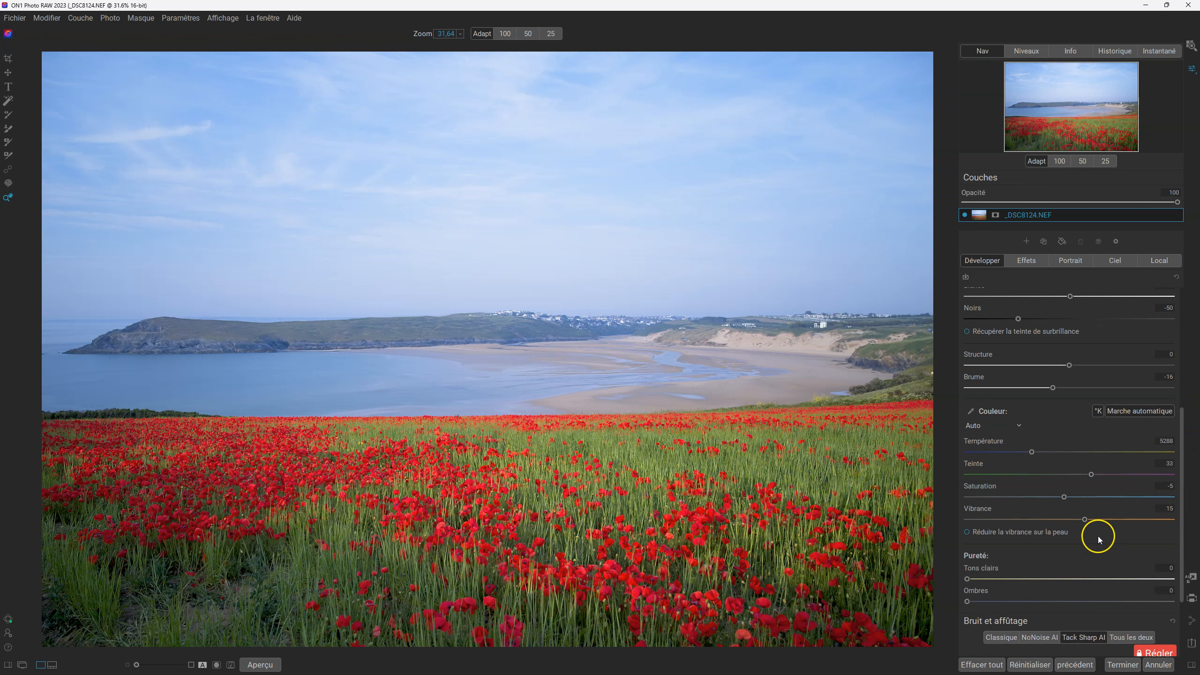
{"action": "left_click", "coordinate": [1041, 616]}
{"action": "left_click", "coordinate": [1027, 261]}
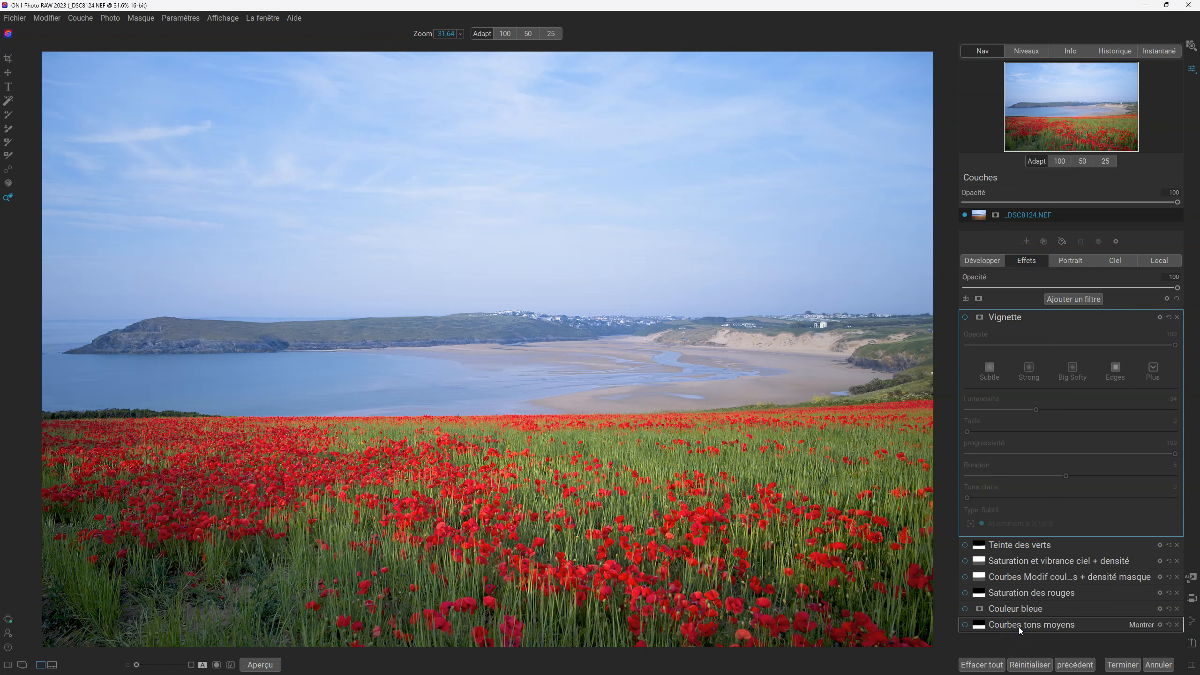
Step: Expand the Courbes tons moyens filter and view its mask on the poppy field photo
{"action": "left_click", "coordinate": [1018, 627]}
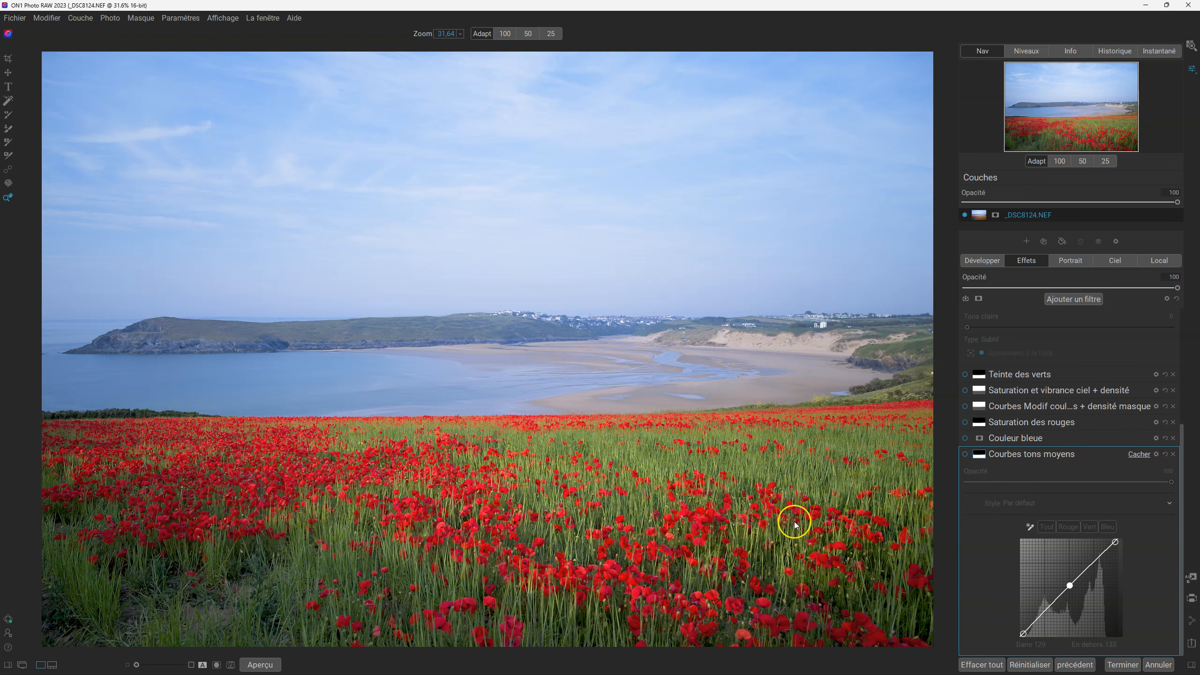
{"action": "key", "text": "ctrl+m"}
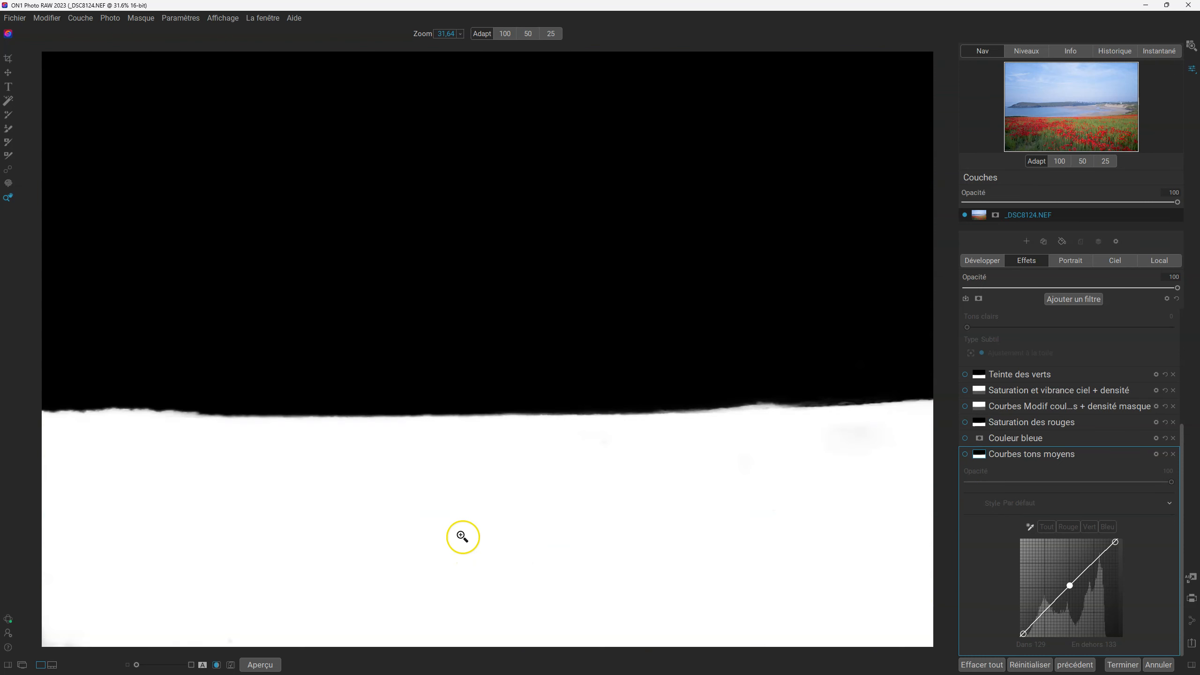
{"action": "key", "text": "o"}
{"action": "key", "text": "o"}
{"action": "key", "text": "o"}
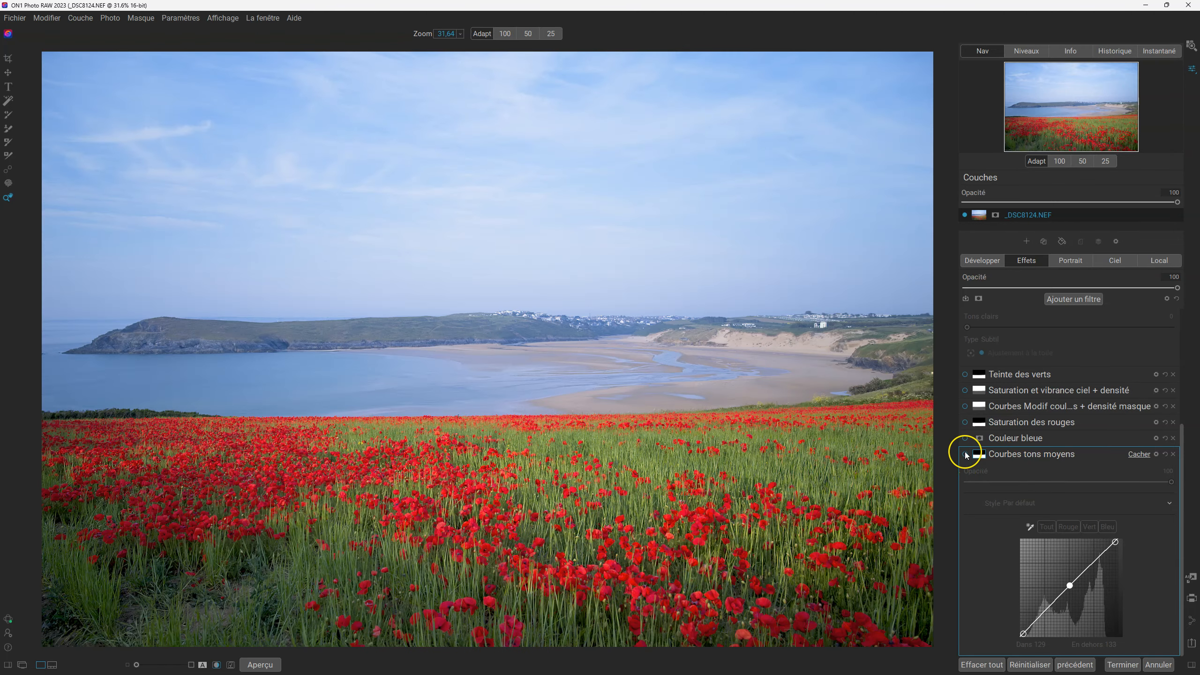
Step: Enable the Courbes tons moyens filter, comparing the photo with and without it
{"action": "left_click", "coordinate": [965, 454]}
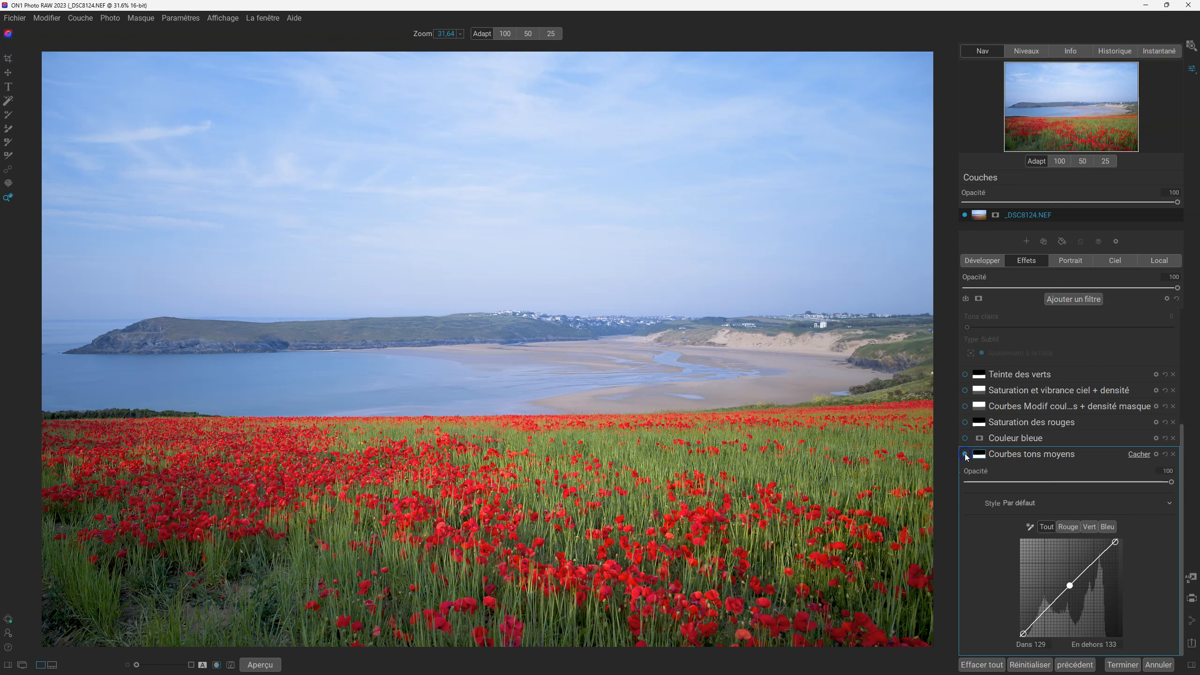
{"action": "left_click", "coordinate": [965, 455]}
{"action": "left_click", "coordinate": [966, 455]}
Step: Enable the Couleur bleue filter, show its blue colour range settings, and compare the photo with and without it
{"action": "left_click", "coordinate": [1024, 439]}
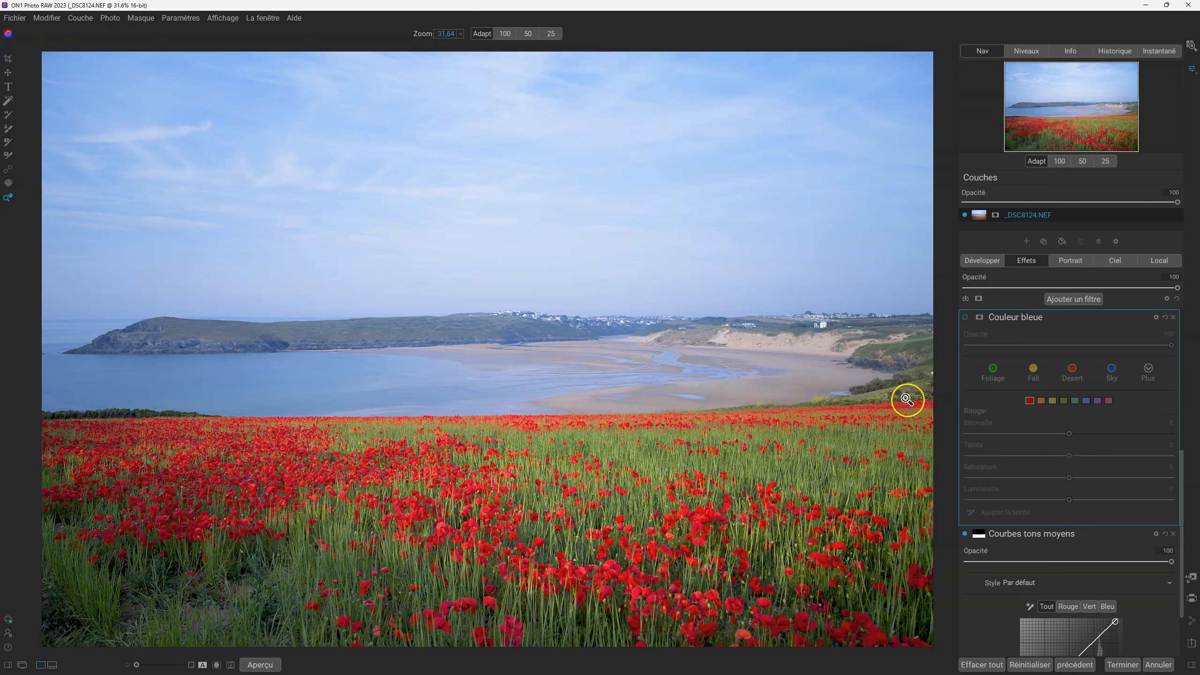
{"action": "left_click", "coordinate": [965, 318]}
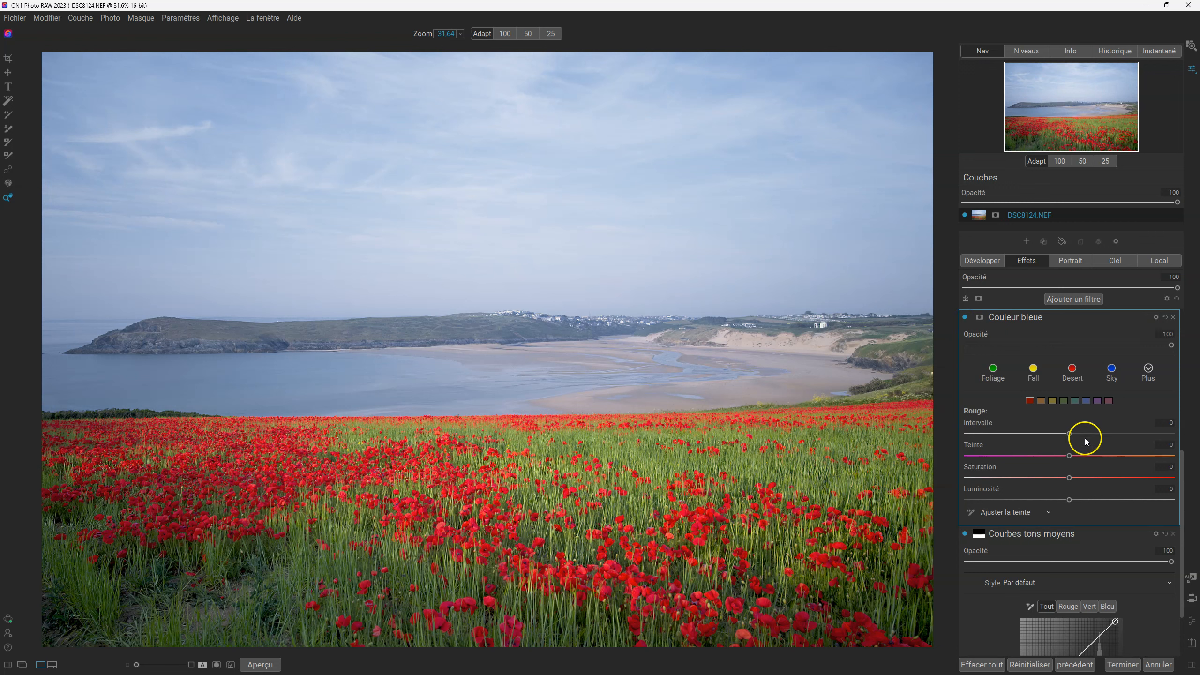
{"action": "left_click", "coordinate": [1086, 401]}
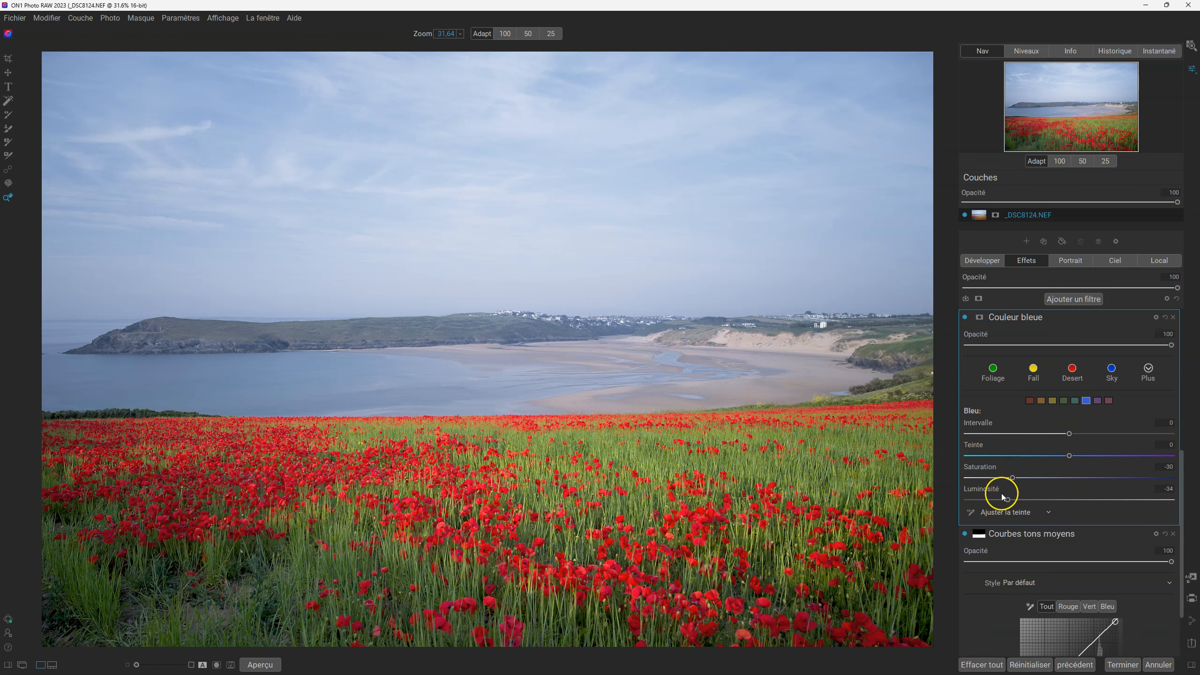
{"action": "left_click", "coordinate": [965, 317]}
{"action": "left_click", "coordinate": [966, 317]}
{"action": "left_click", "coordinate": [966, 317]}
{"action": "left_click", "coordinate": [966, 318]}
Step: Enable the Saturation des rouges filter and inspect its red range settings and targeted adjustment options
{"action": "scroll", "coordinate": [1182, 509], "scroll_direction": "up", "scroll_amount": 3}
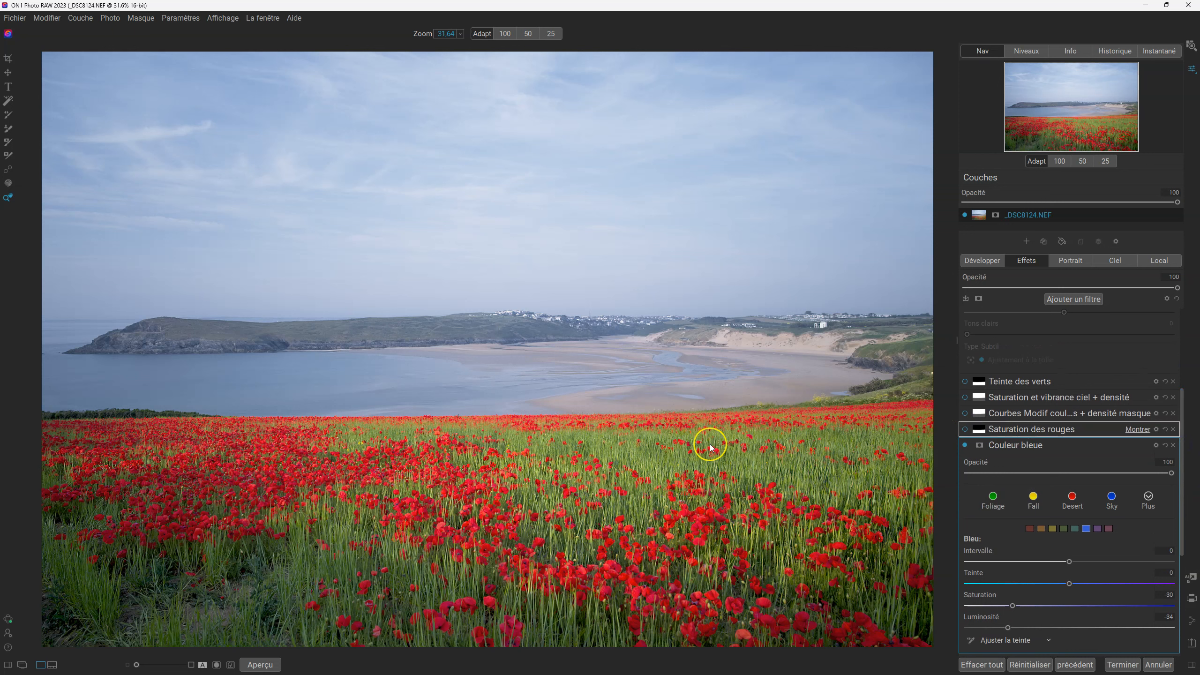
{"action": "left_click", "coordinate": [964, 430]}
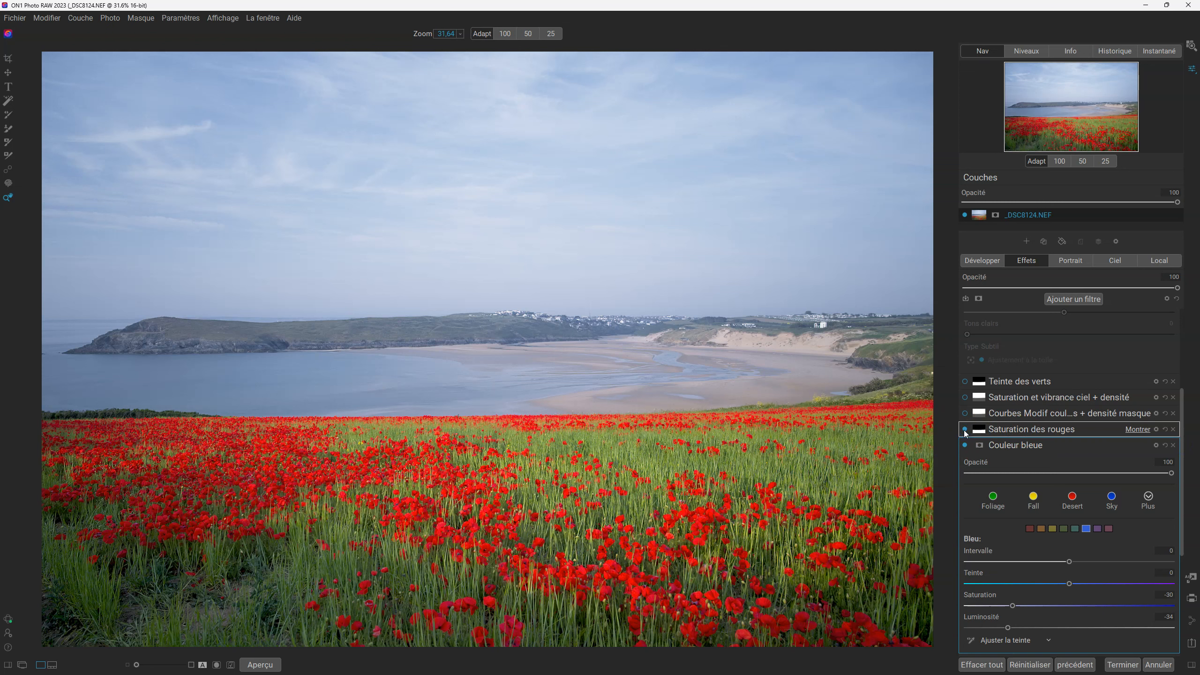
{"action": "left_click", "coordinate": [965, 430]}
{"action": "left_click", "coordinate": [965, 430]}
{"action": "left_click", "coordinate": [1008, 431]}
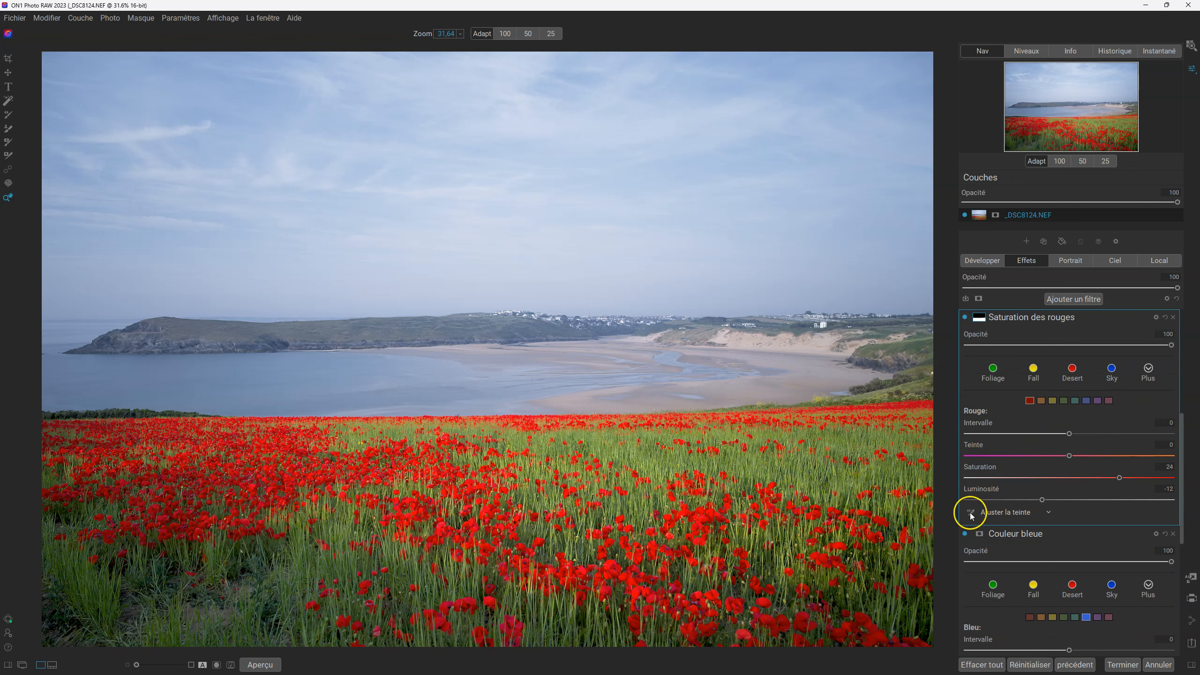
{"action": "left_click", "coordinate": [1048, 514]}
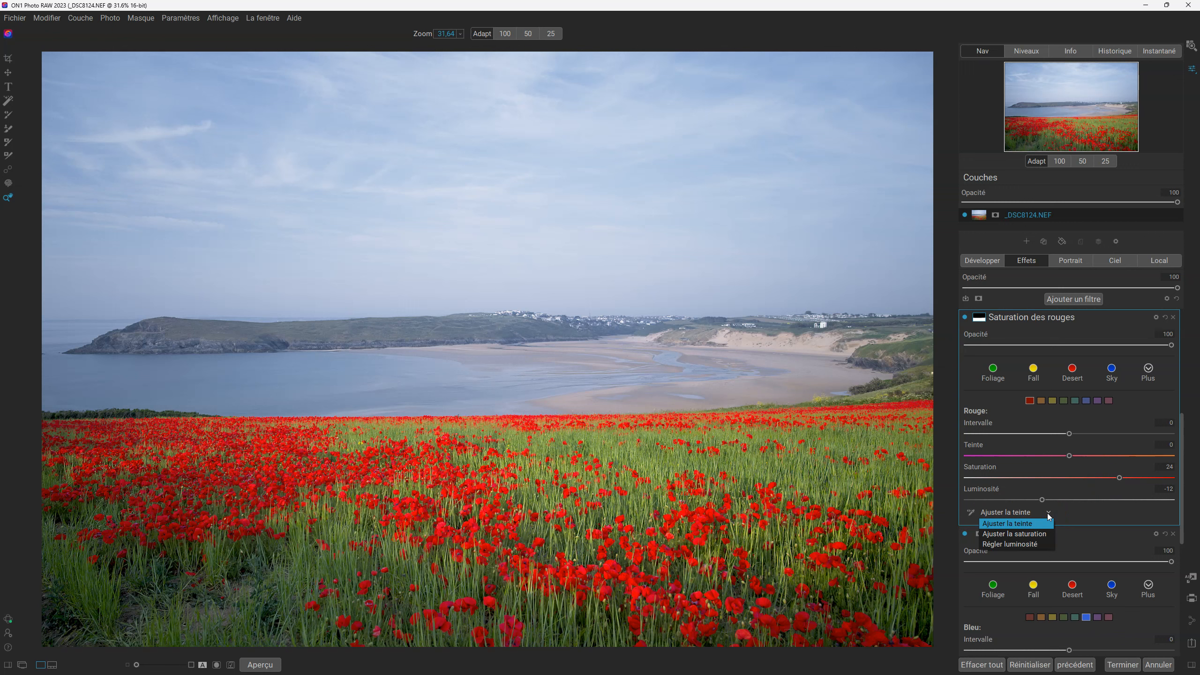
{"action": "left_click", "coordinate": [1051, 515]}
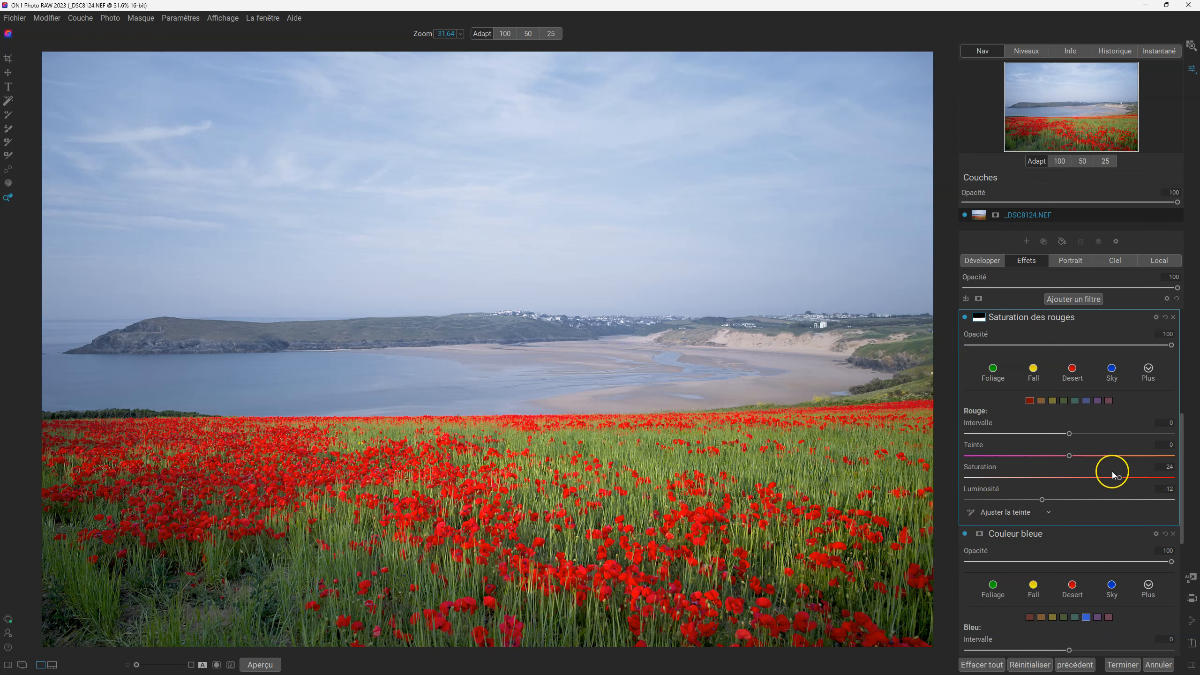
Step: Compare the photo with and without the Saturation des rouges filter, leaving the filter enabled
{"action": "left_click", "coordinate": [966, 316]}
{"action": "left_click", "coordinate": [966, 315]}
{"action": "scroll", "coordinate": [964, 431], "scroll_direction": "up", "scroll_amount": 3}
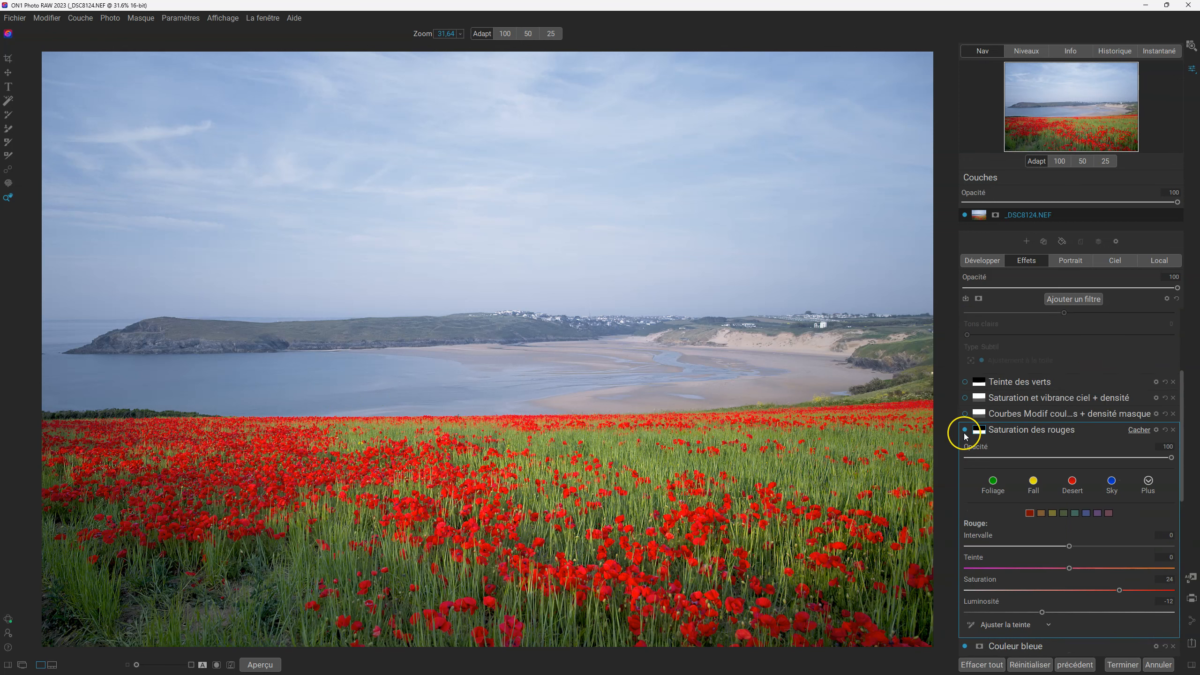
{"action": "left_click", "coordinate": [965, 430]}
{"action": "left_click", "coordinate": [965, 429]}
Step: Expand and enable the Courbes Modif filter with mask density, comparing the photo with and without it
{"action": "left_click", "coordinate": [1028, 416]}
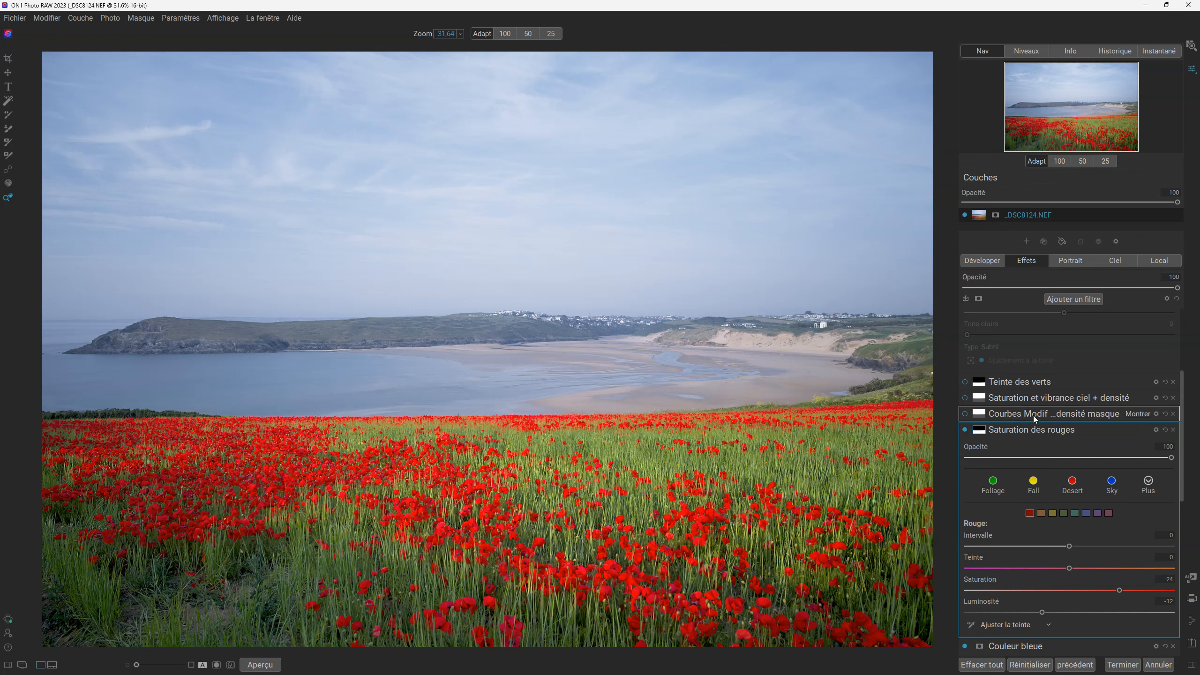
{"action": "left_click", "coordinate": [1033, 415]}
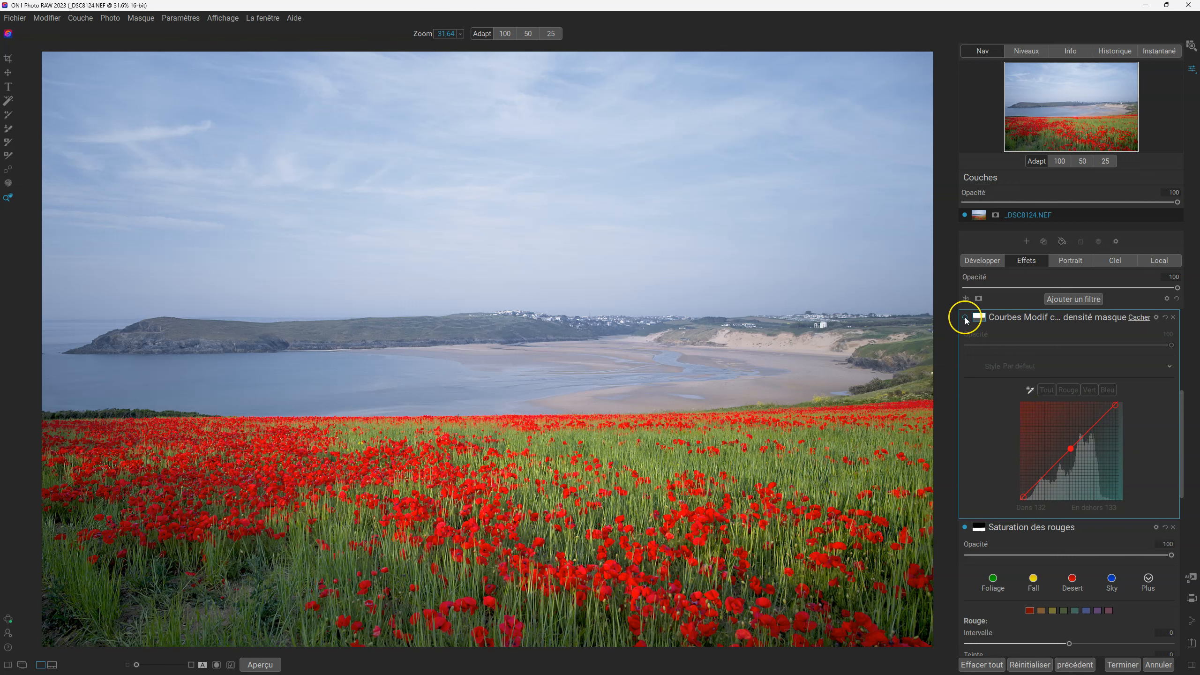
{"action": "left_click", "coordinate": [965, 318]}
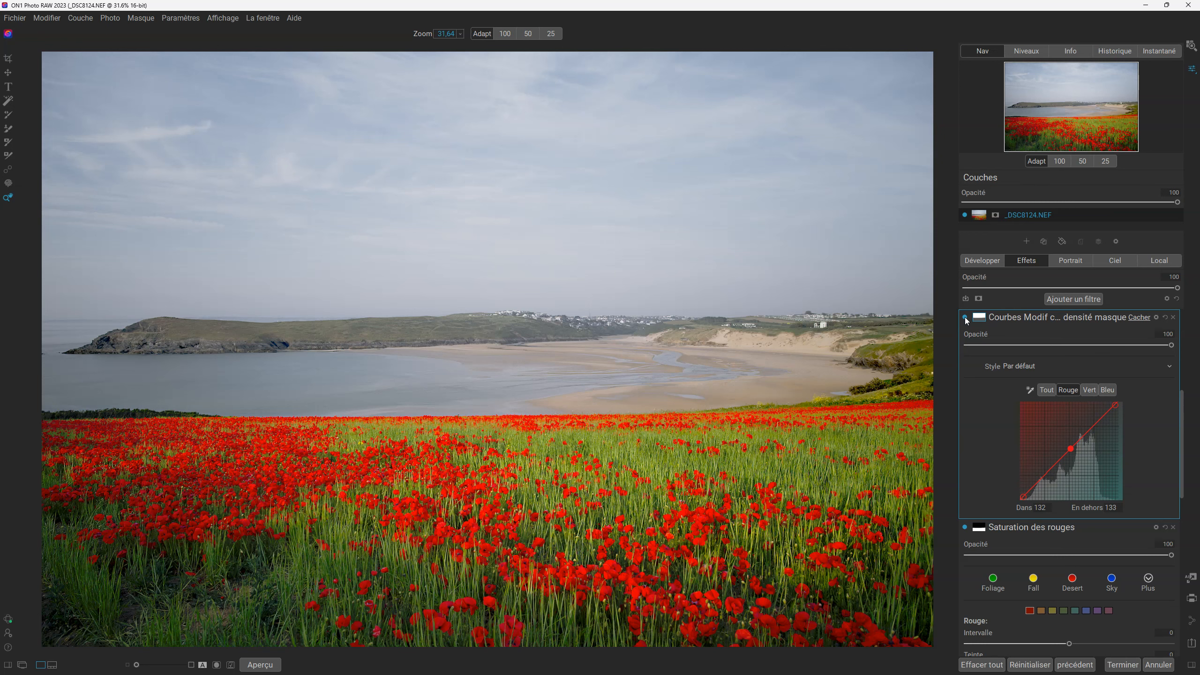
{"action": "left_click", "coordinate": [965, 318]}
{"action": "left_click", "coordinate": [965, 318]}
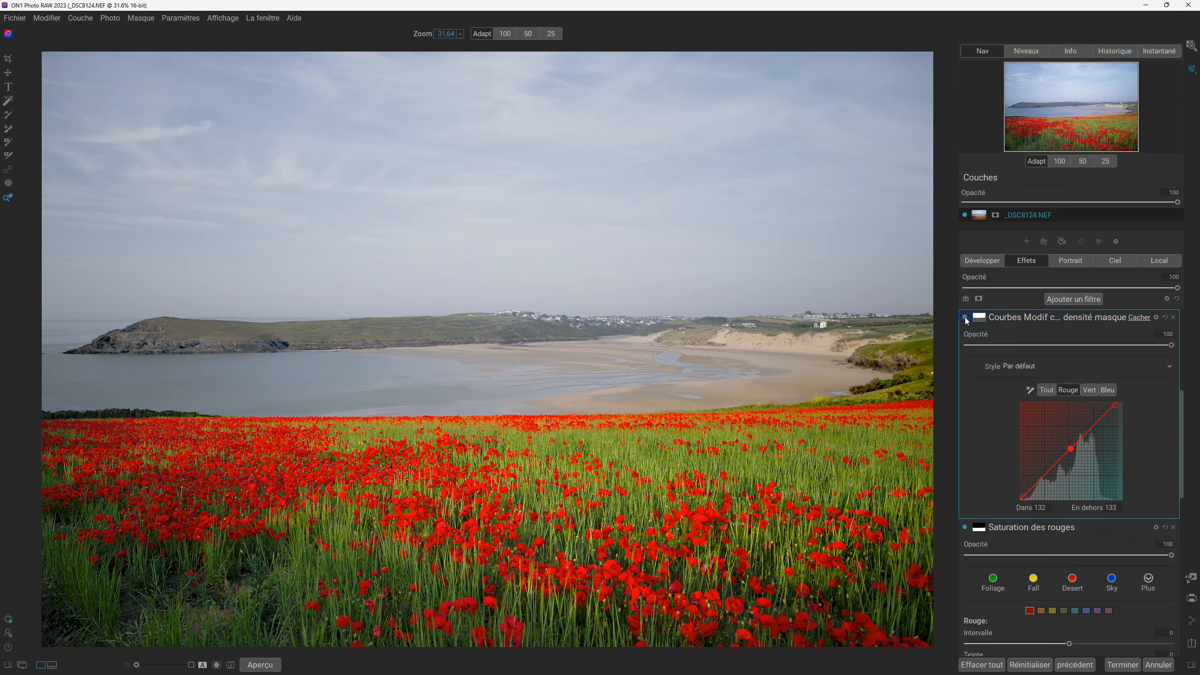
{"action": "left_click", "coordinate": [965, 318]}
{"action": "left_click", "coordinate": [965, 318]}
Step: Inspect the green, blue and overall curves of the Courbes Modif filter and compare its effect on the photo
{"action": "left_click", "coordinate": [1089, 390]}
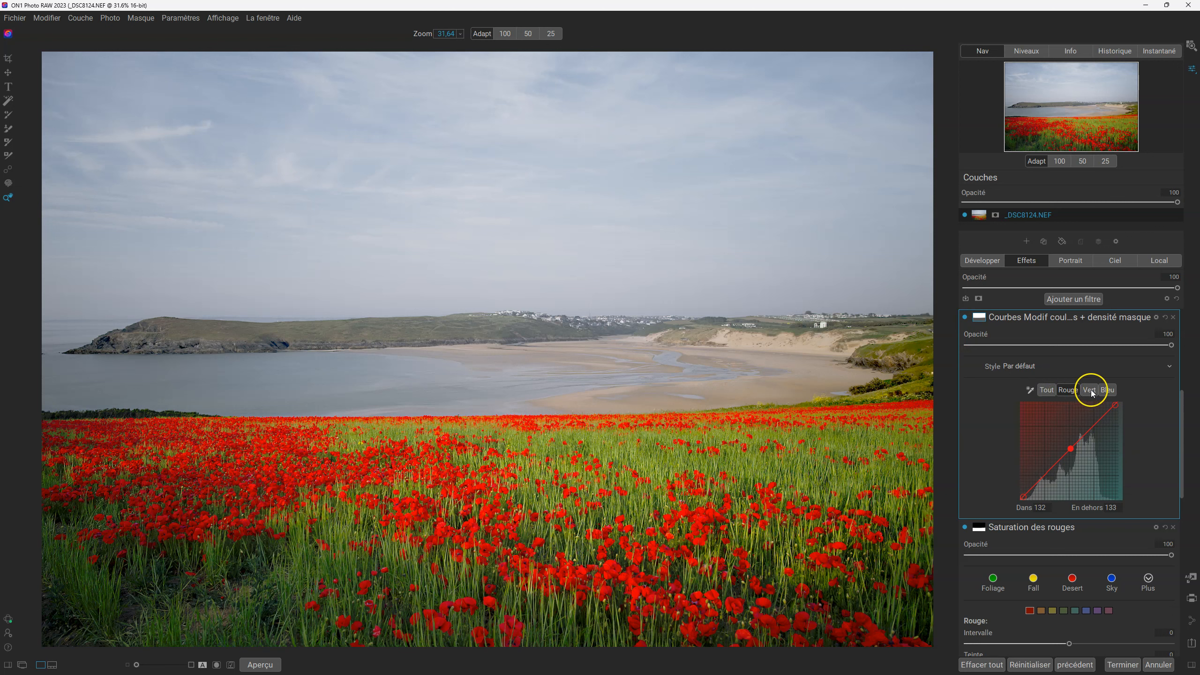
{"action": "left_click", "coordinate": [1099, 391]}
{"action": "left_click", "coordinate": [1107, 390]}
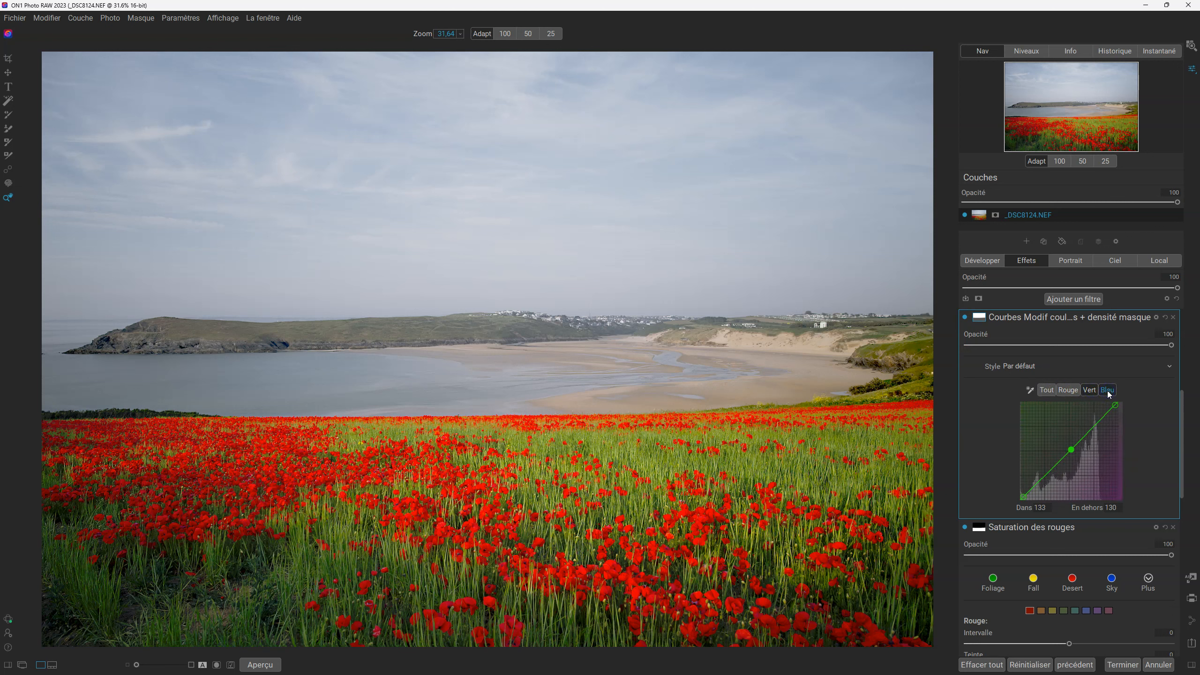
{"action": "left_click", "coordinate": [1045, 390]}
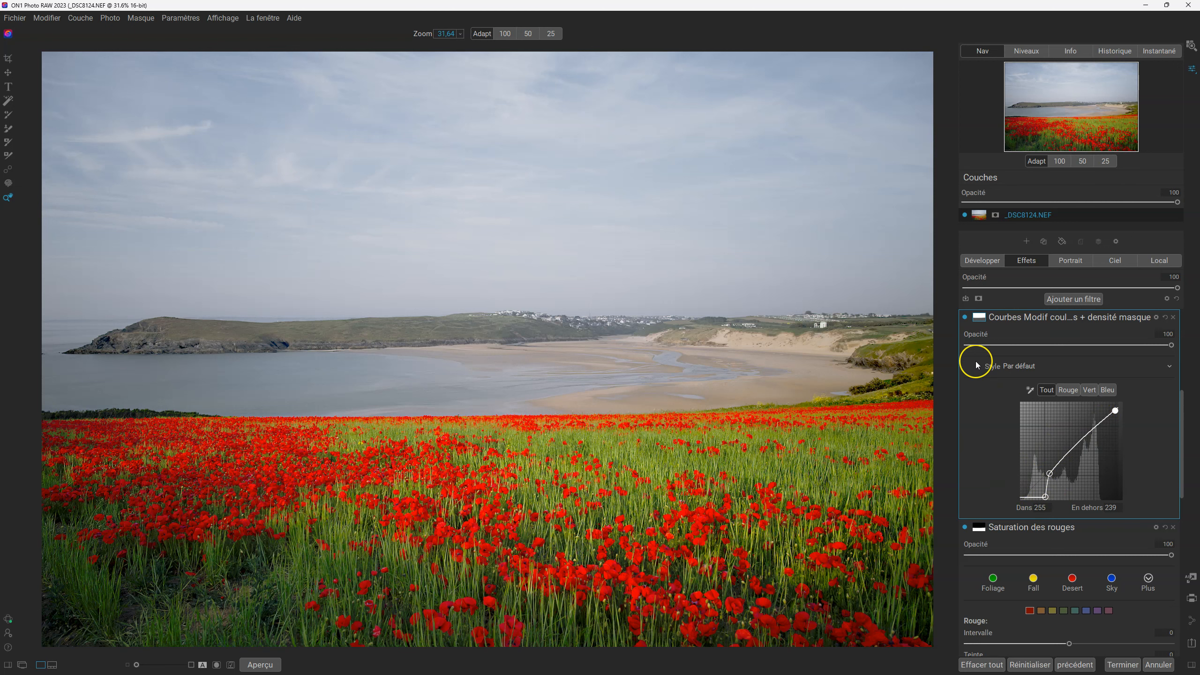
{"action": "left_click", "coordinate": [965, 318]}
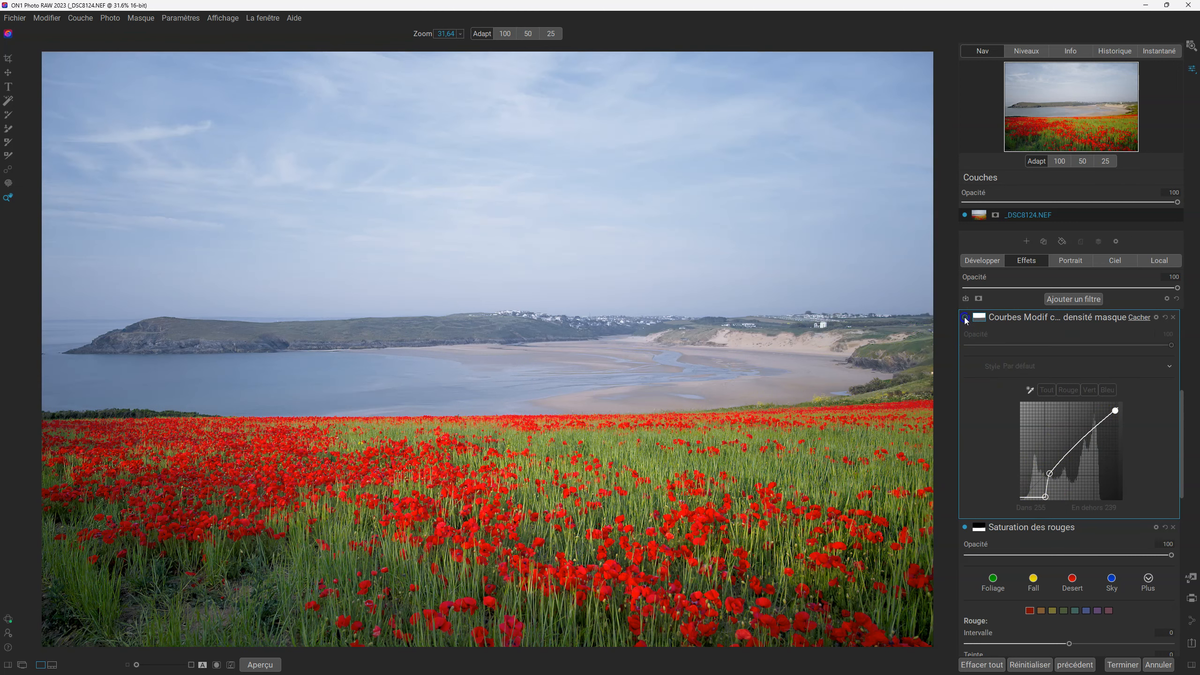
{"action": "left_click", "coordinate": [965, 318]}
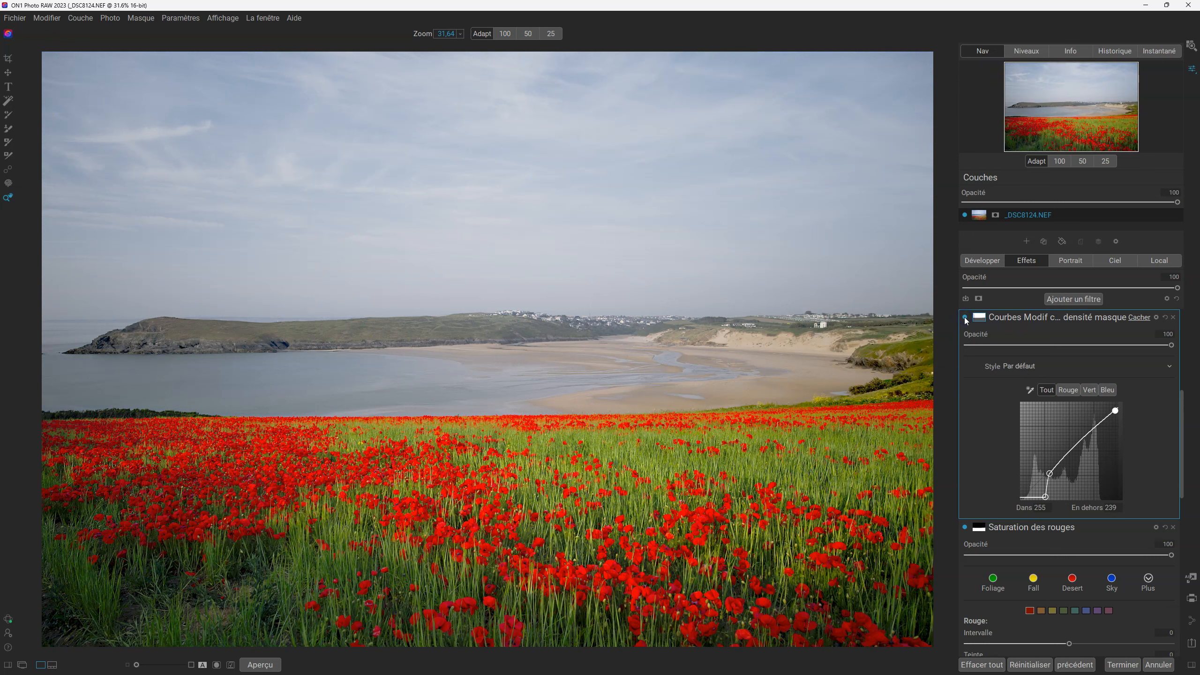
{"action": "left_click", "coordinate": [965, 318]}
{"action": "left_click", "coordinate": [965, 317]}
Step: Show the masking options of the Courbes Modif filter and view its mask on the canvas
{"action": "left_click", "coordinate": [979, 317]}
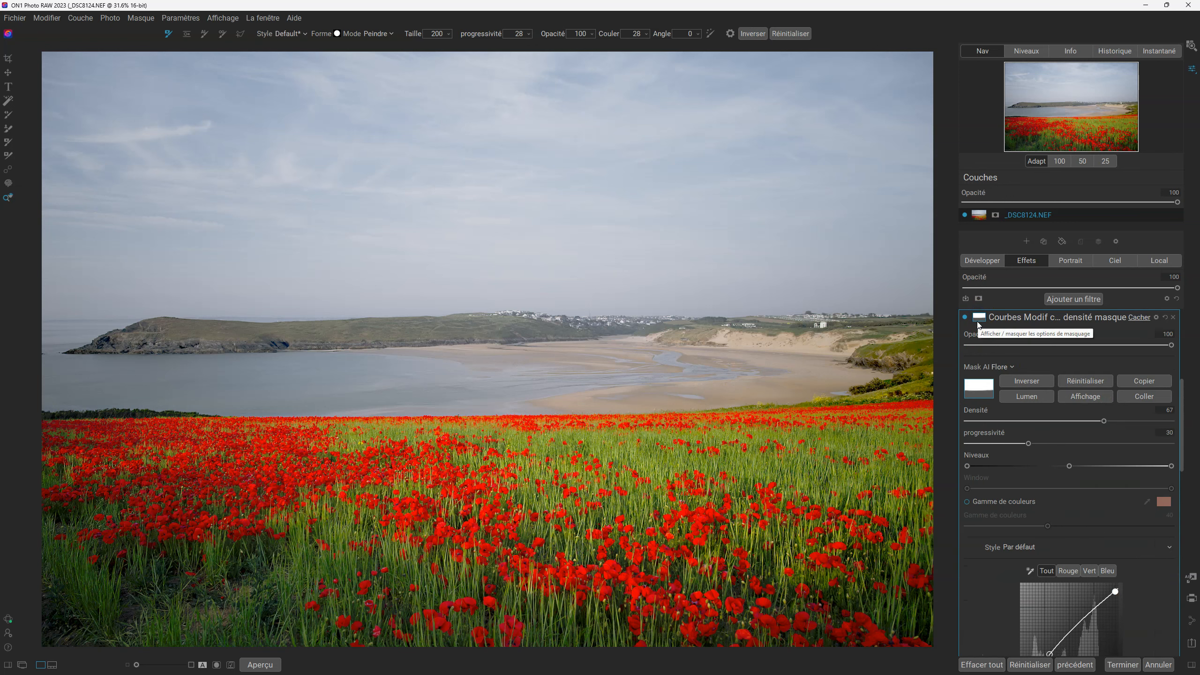
{"action": "key", "text": "o"}
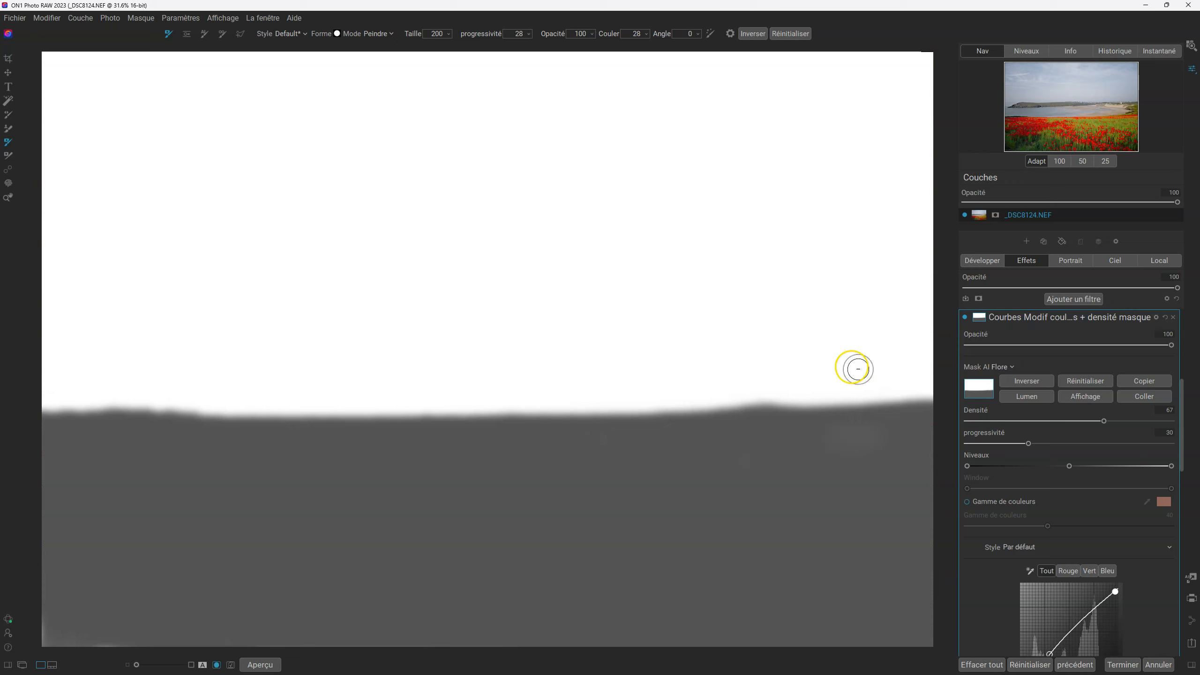
{"action": "left_click", "coordinate": [946, 425]}
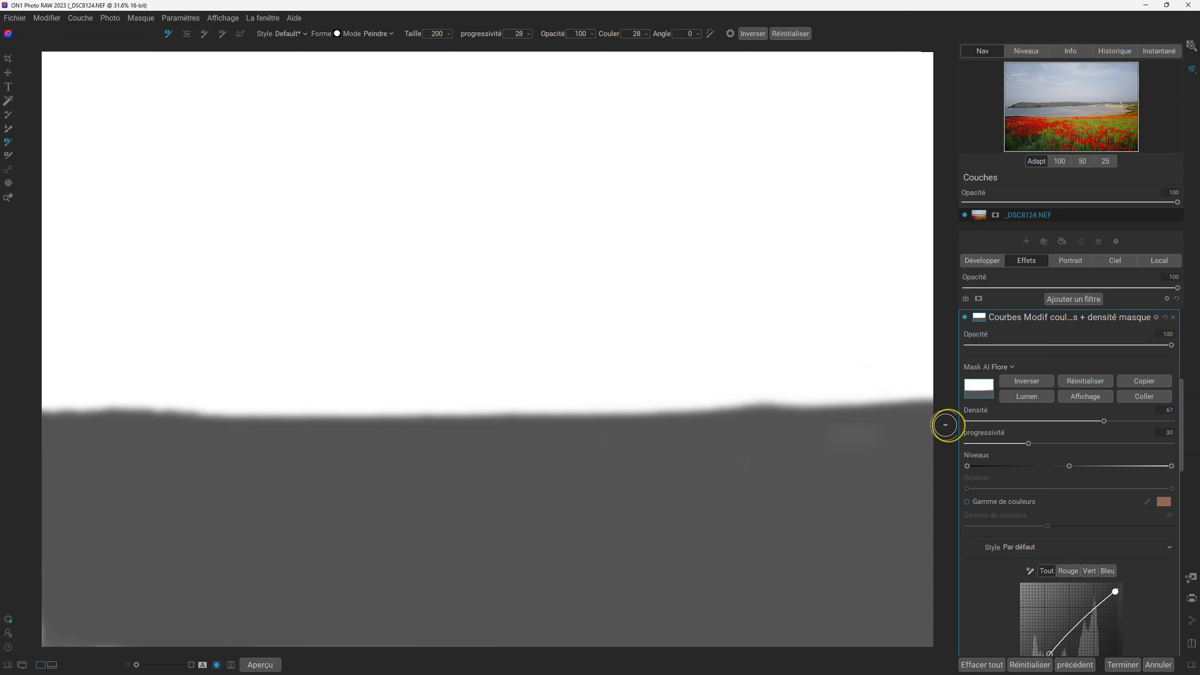